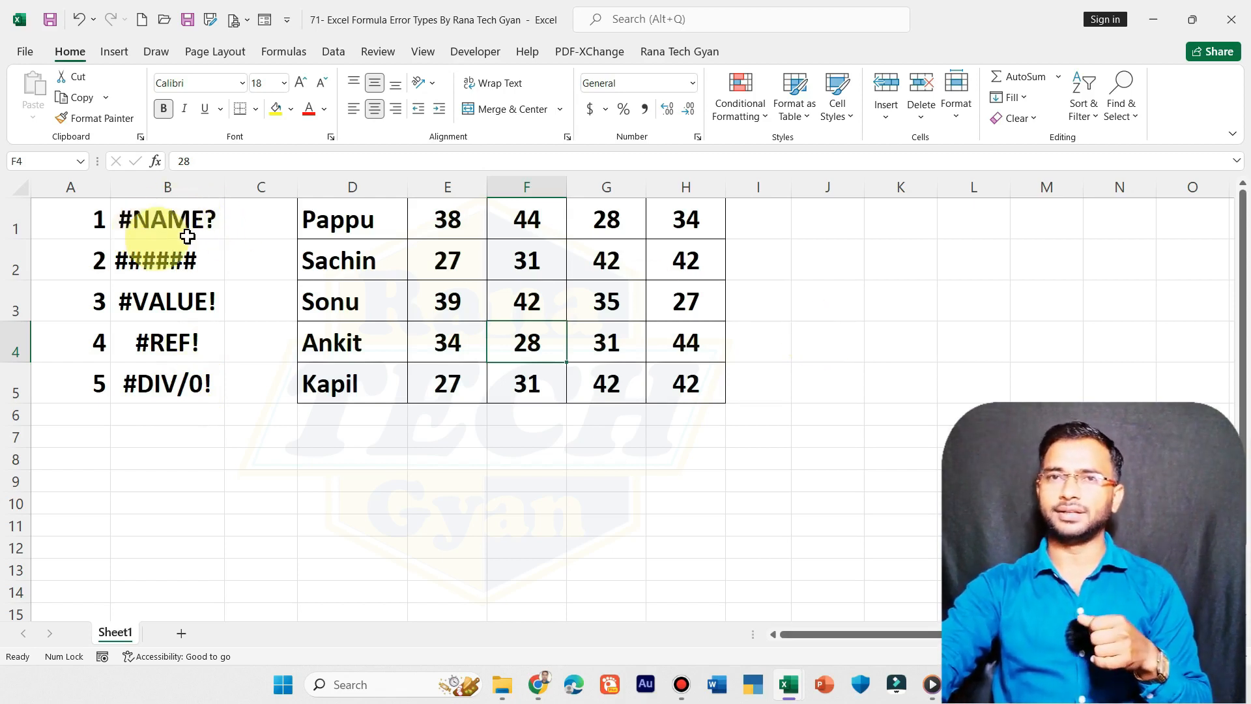
Fill the #NAME? cell B1 with yellow and slightly narrow column I.
{"action": "left_click", "coordinate": [166, 220]}
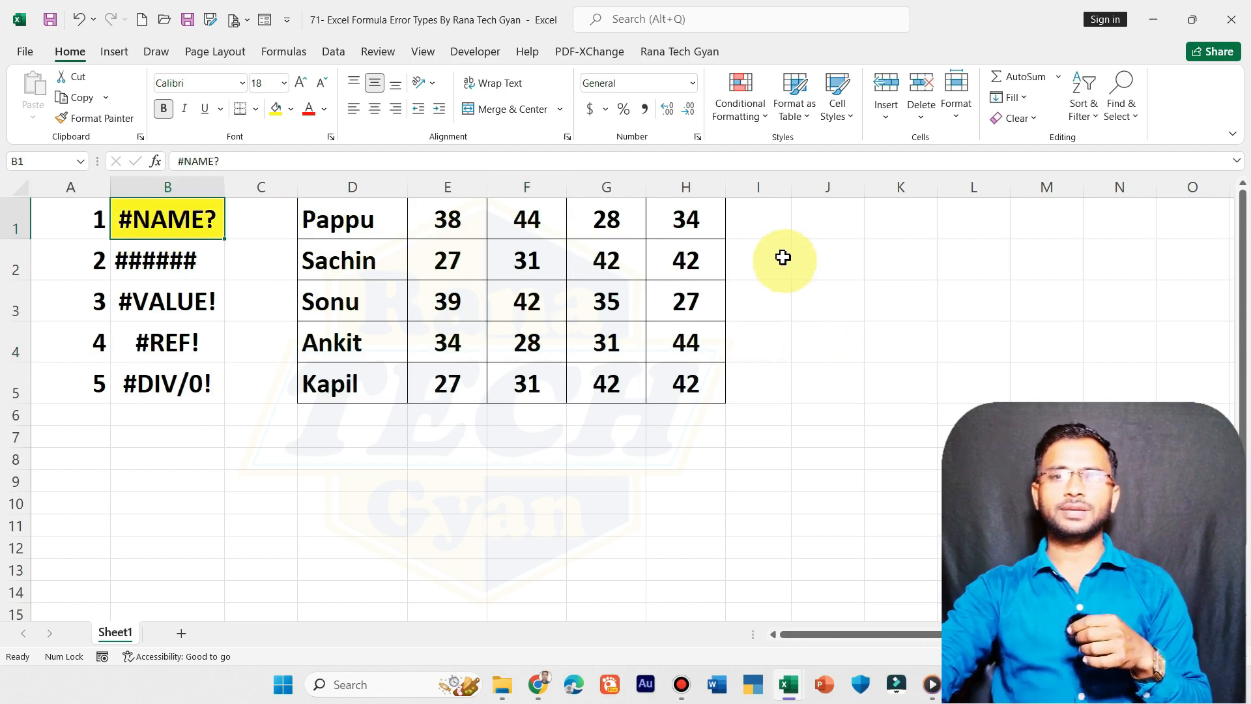
{"action": "left_click", "coordinate": [763, 224]}
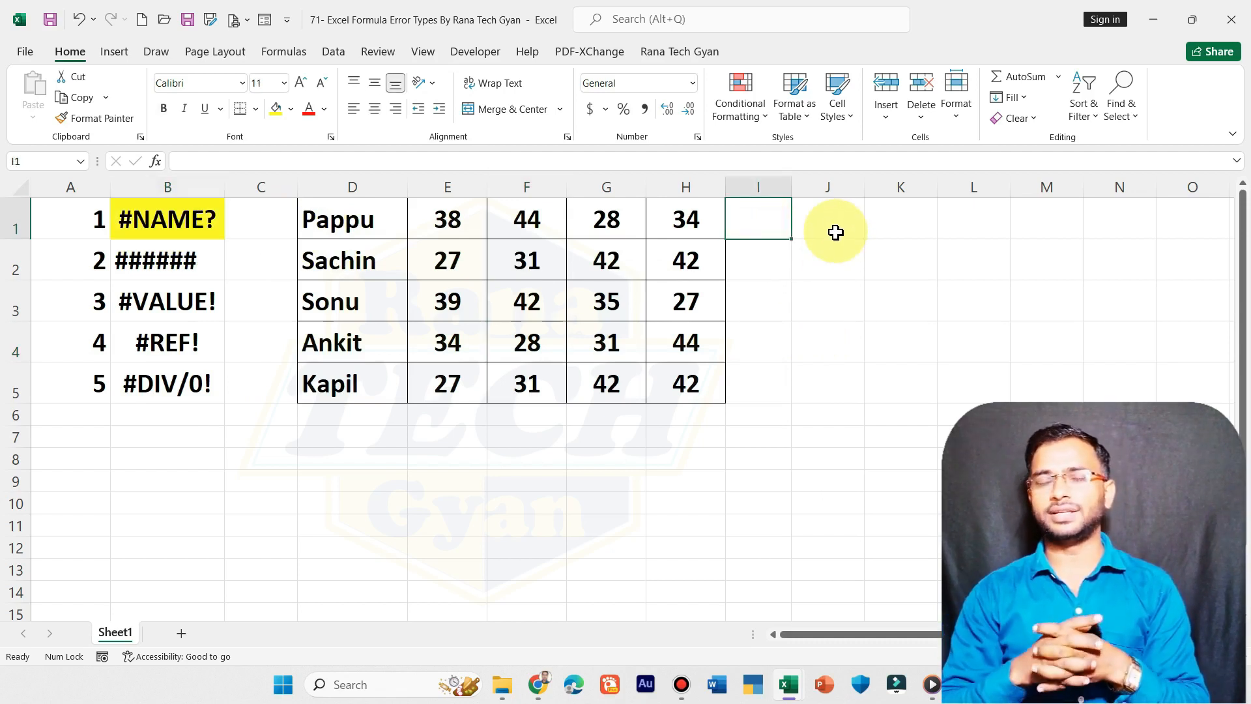
{"action": "left_click_drag", "start_coordinate": [791, 184], "coordinate": [785, 184]}
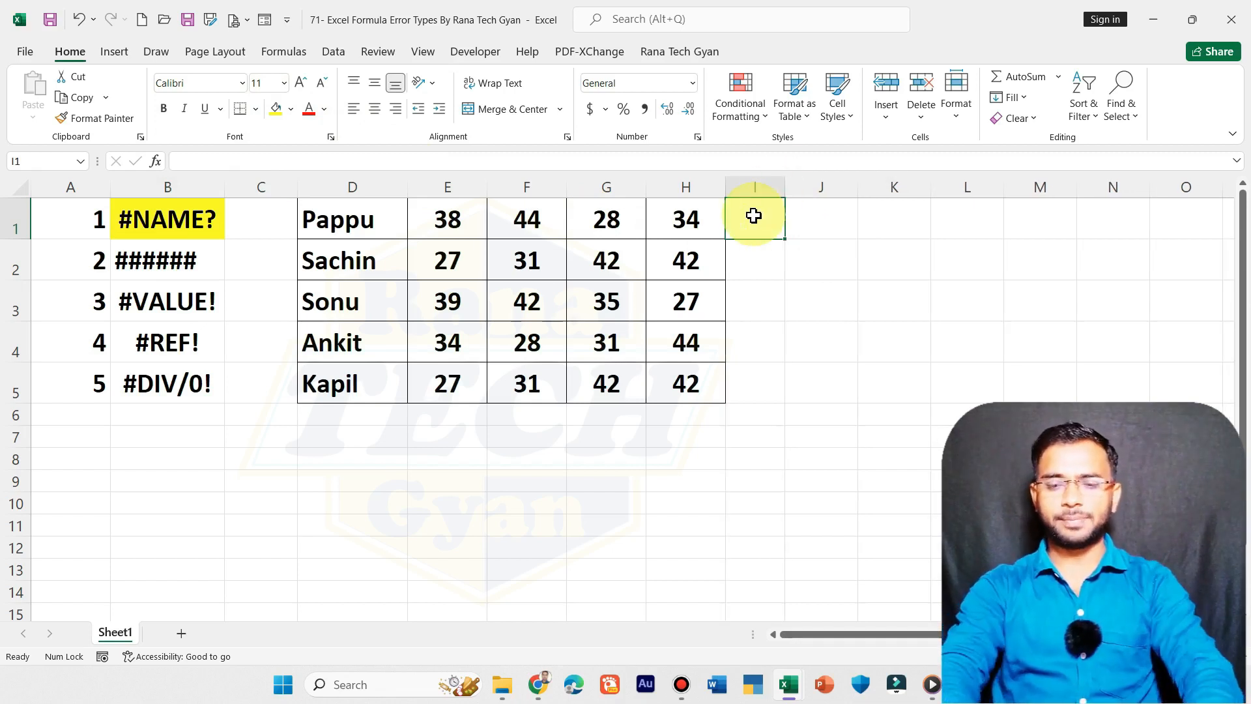
Enter the deliberately misspelled formula =sam(E1:H1) in cell I1.
{"action": "type", "text": "="}
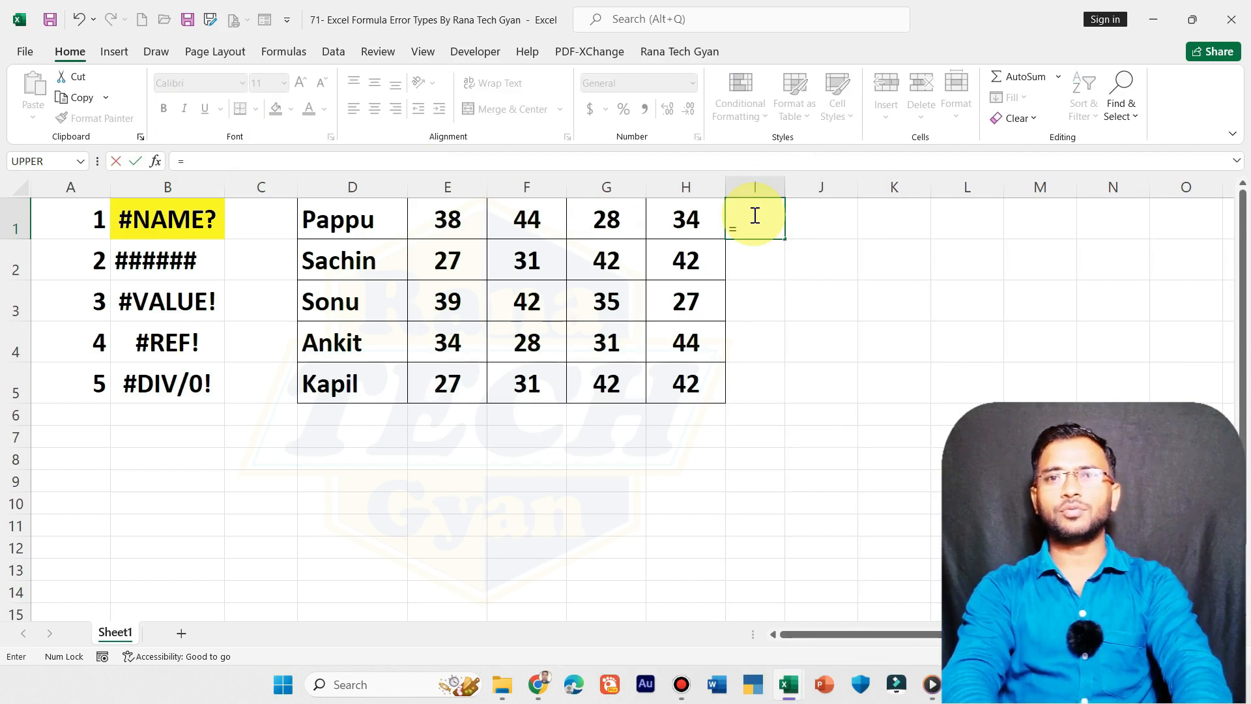
{"action": "type", "text": "sum"}
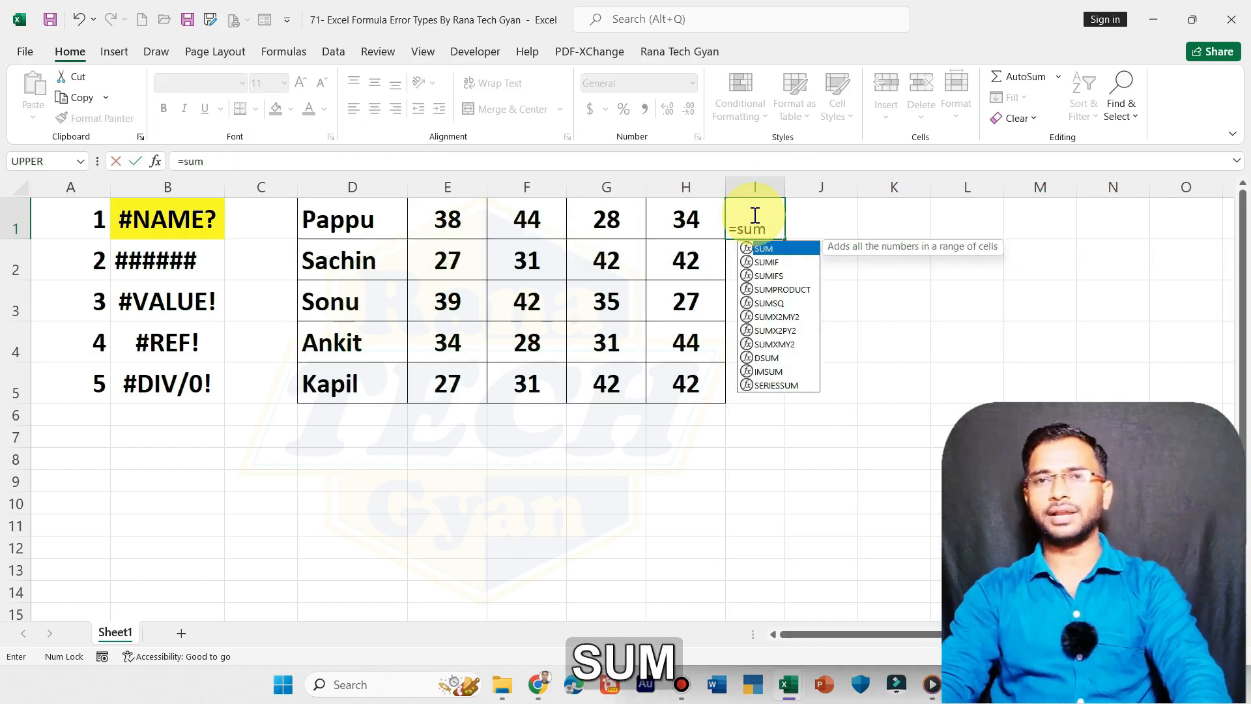
{"action": "key", "text": "BackSpace"}
{"action": "key", "text": "BackSpace"}
{"action": "type", "text": "a"}
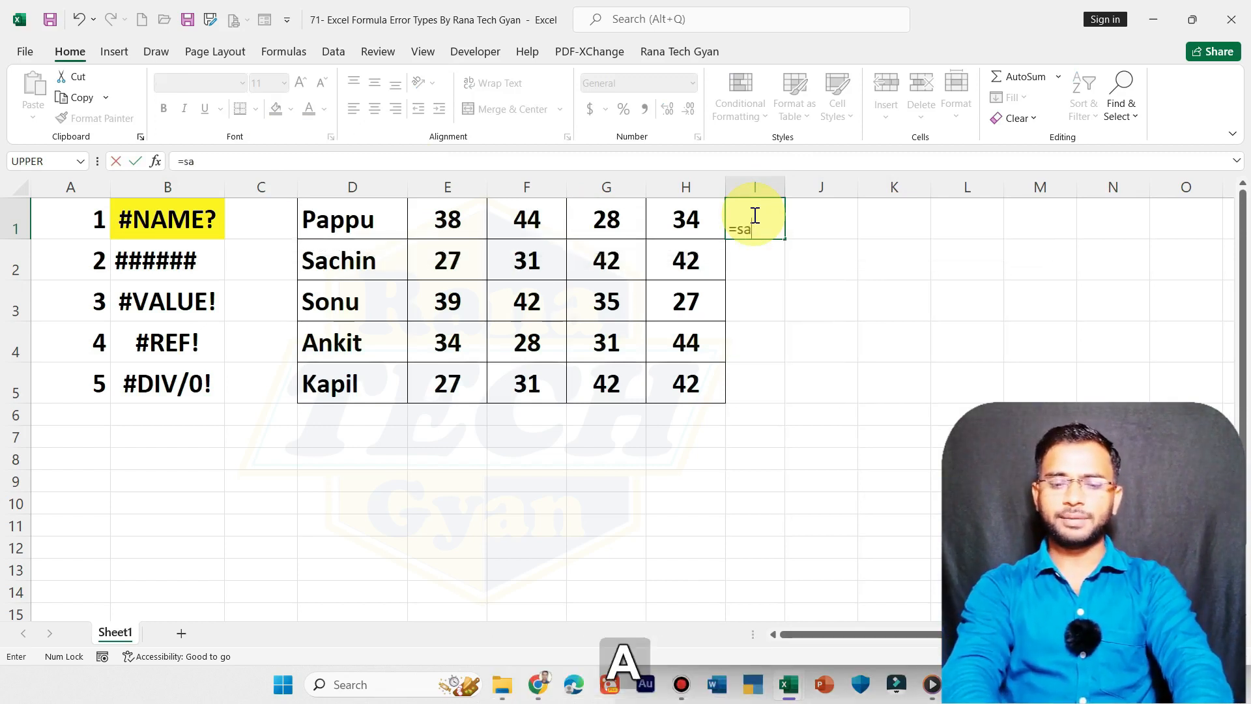
{"action": "type", "text": "m"}
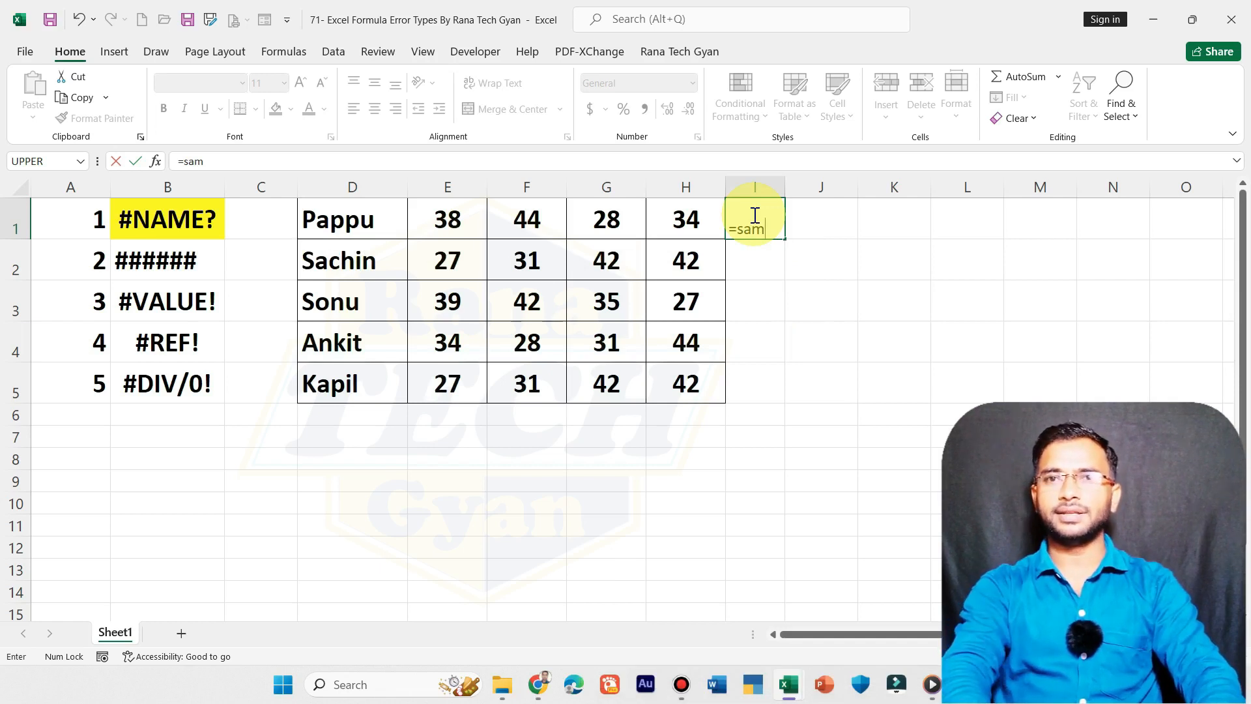
{"action": "type", "text": "("}
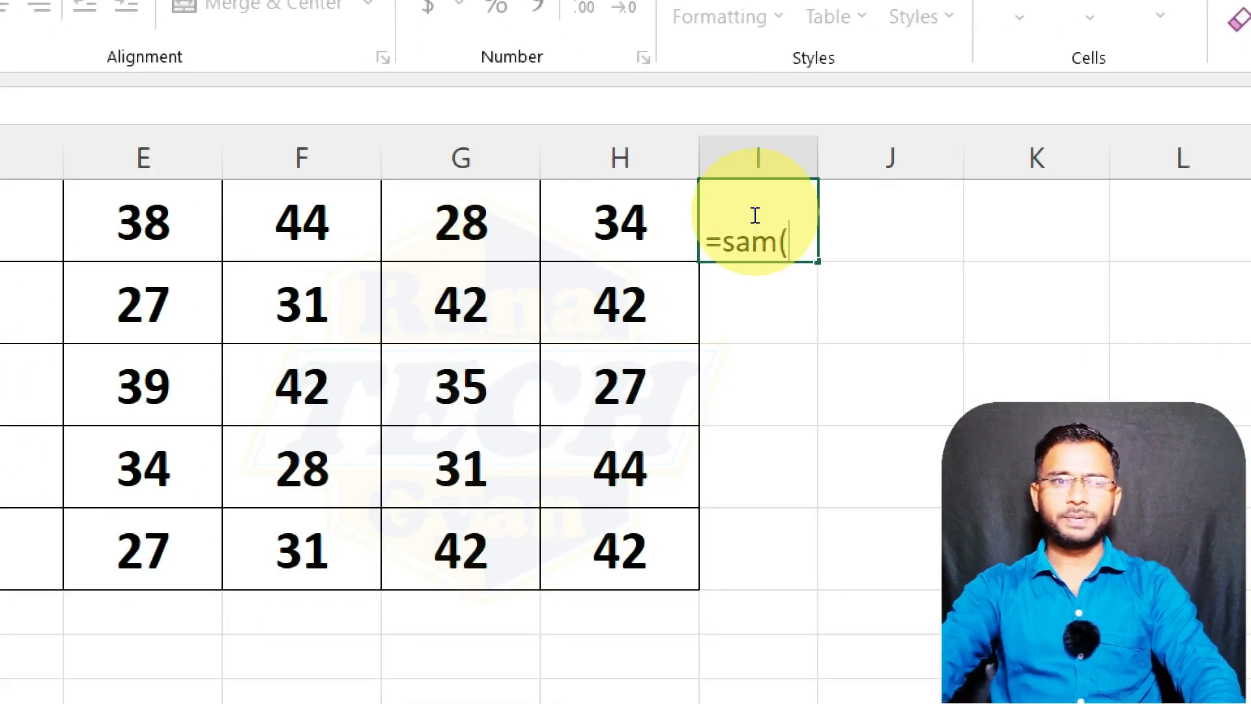
{"action": "left_click", "coordinate": [134, 230]}
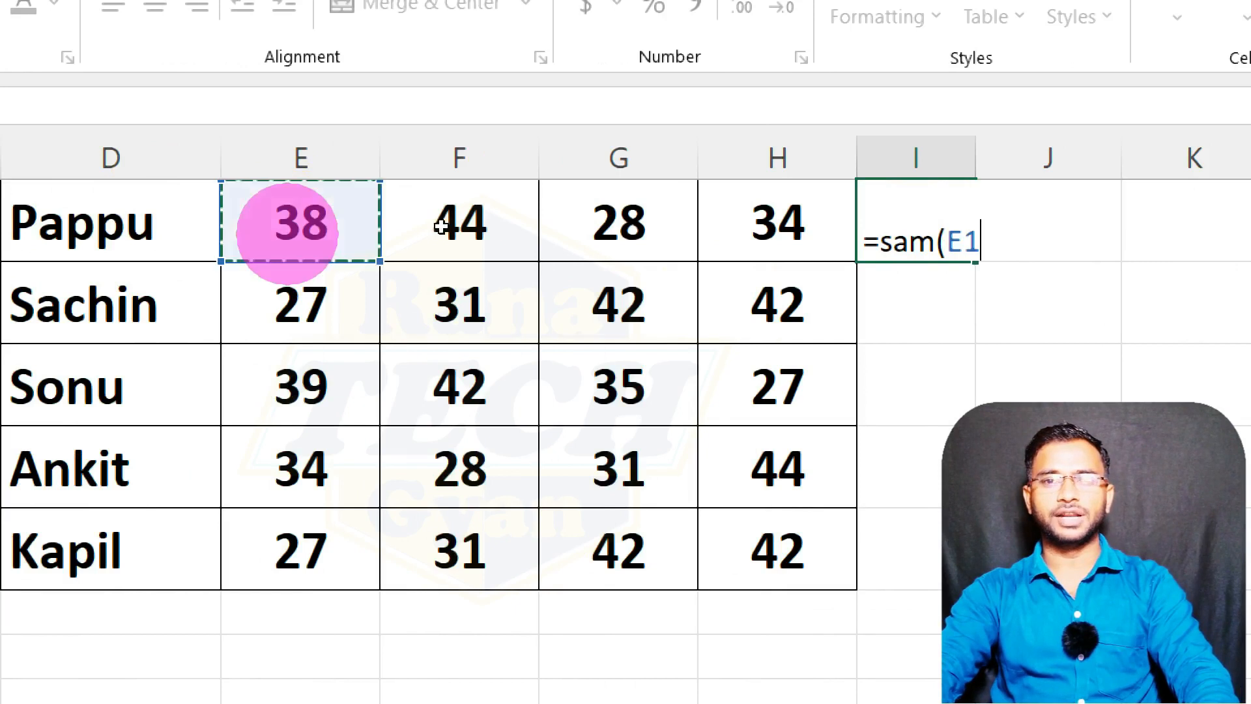
{"action": "left_click_drag", "start_coordinate": [441, 226], "coordinate": [749, 235]}
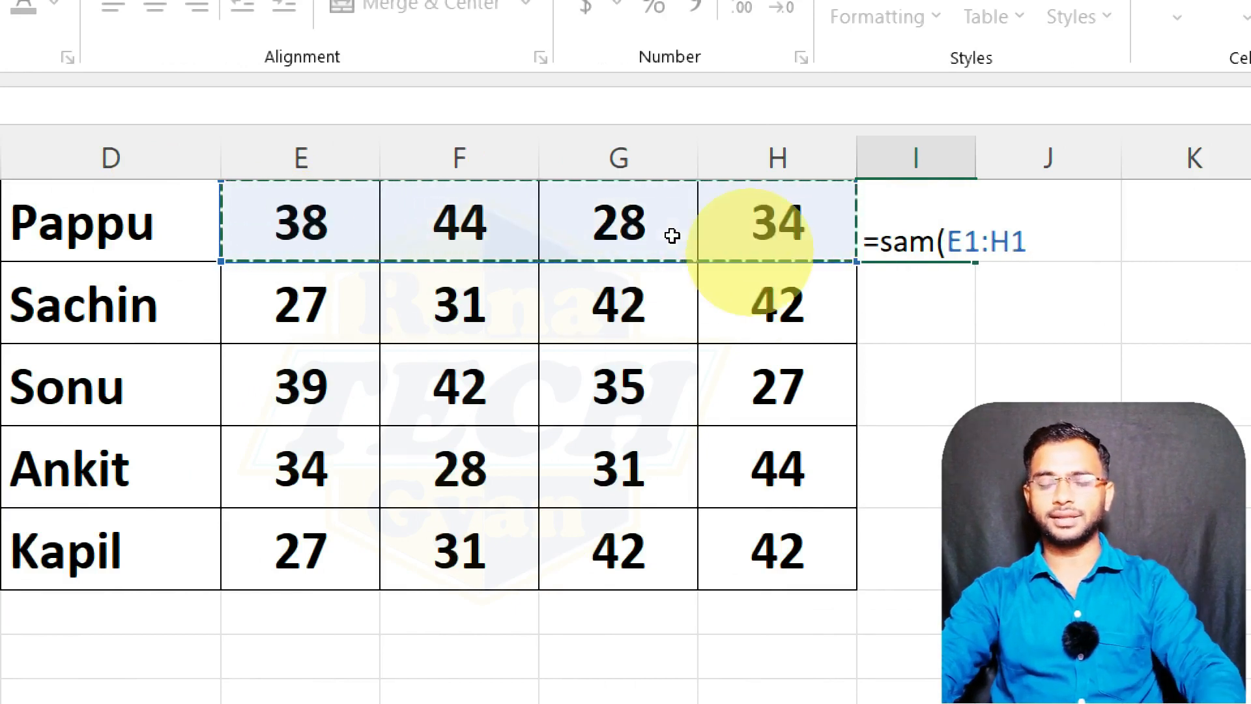
{"action": "type", "text": ")"}
{"action": "key", "text": "Return"}
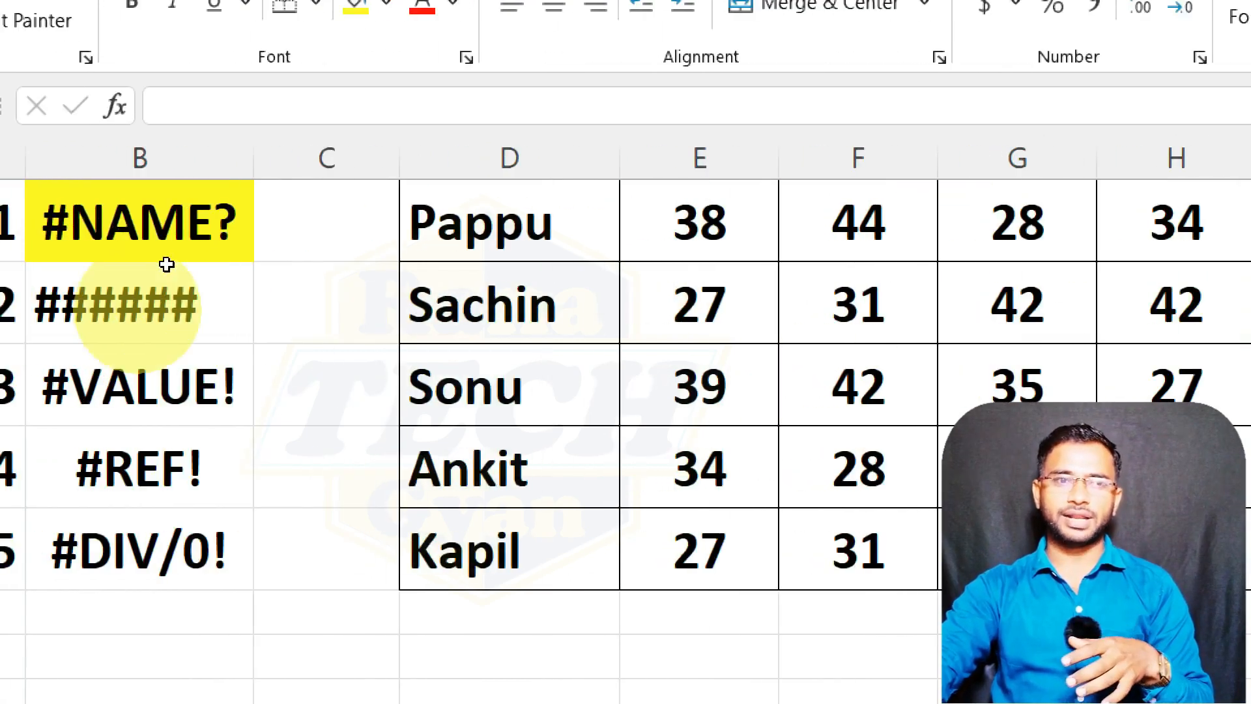
Fill the ###### cell B2 with yellow and widen column I enough to show the full contents of I1.
{"action": "left_click", "coordinate": [163, 273]}
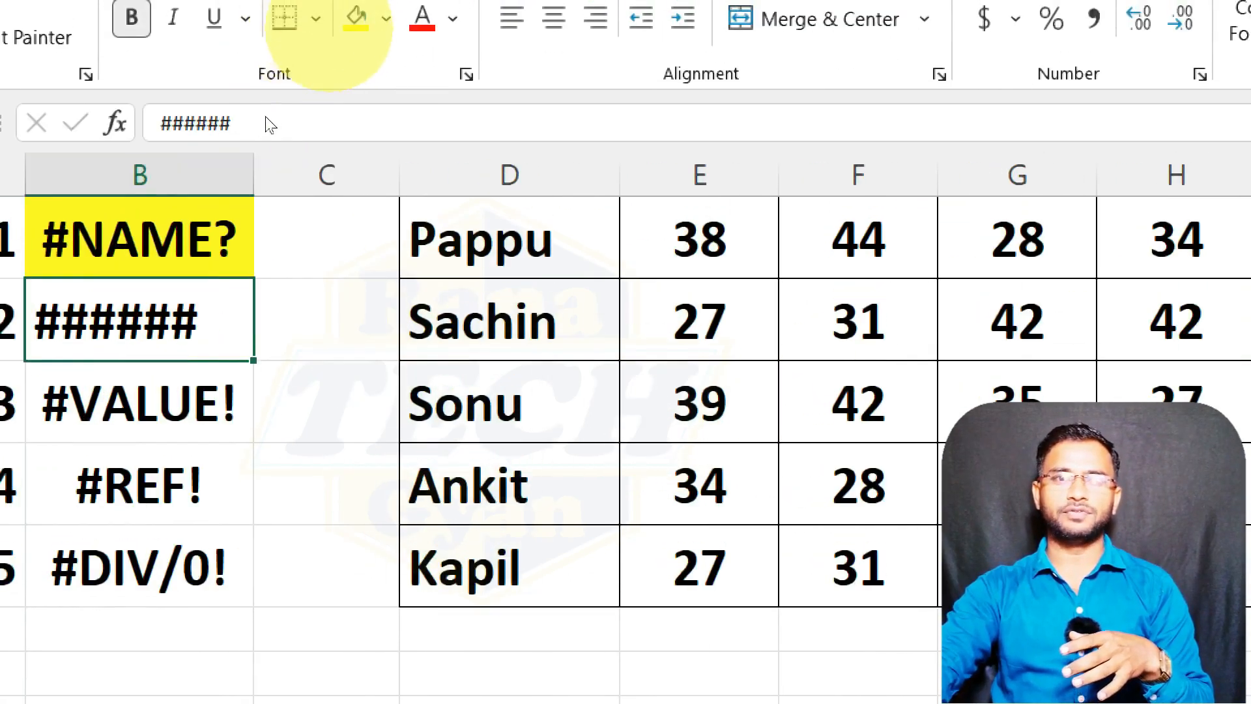
{"action": "left_click", "coordinate": [356, 19]}
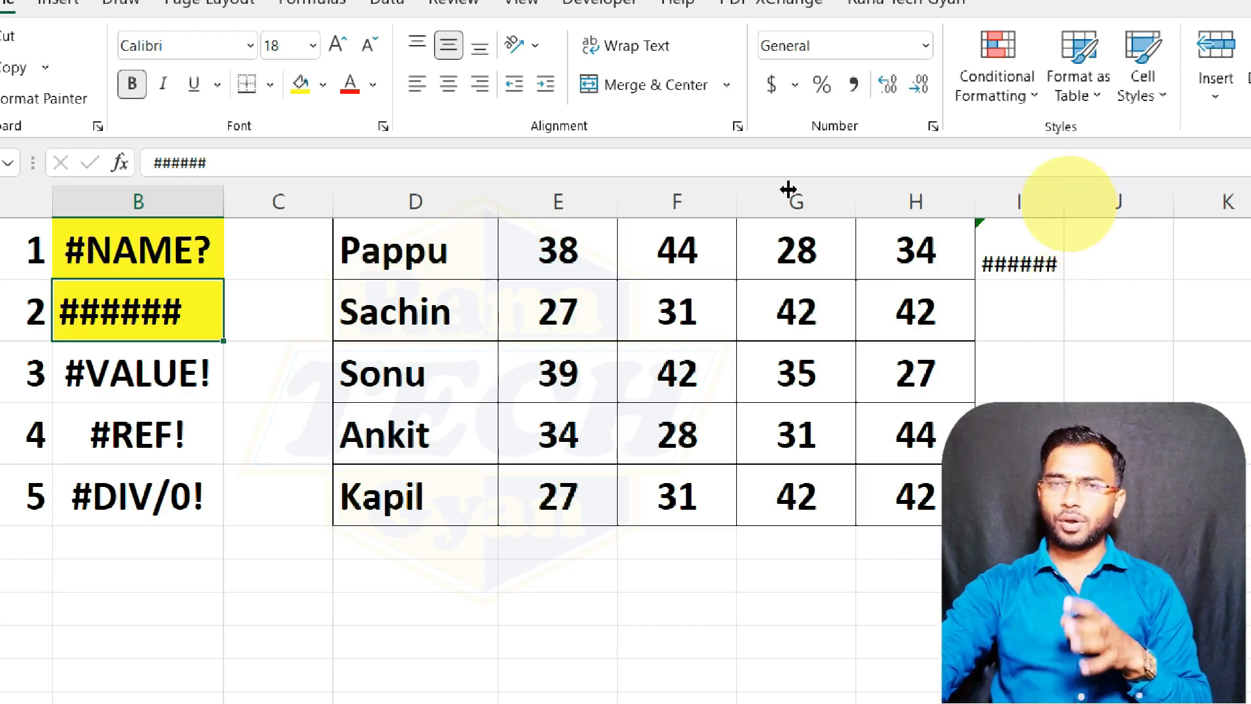
{"action": "left_click_drag", "start_coordinate": [1066, 202], "coordinate": [1093, 205]}
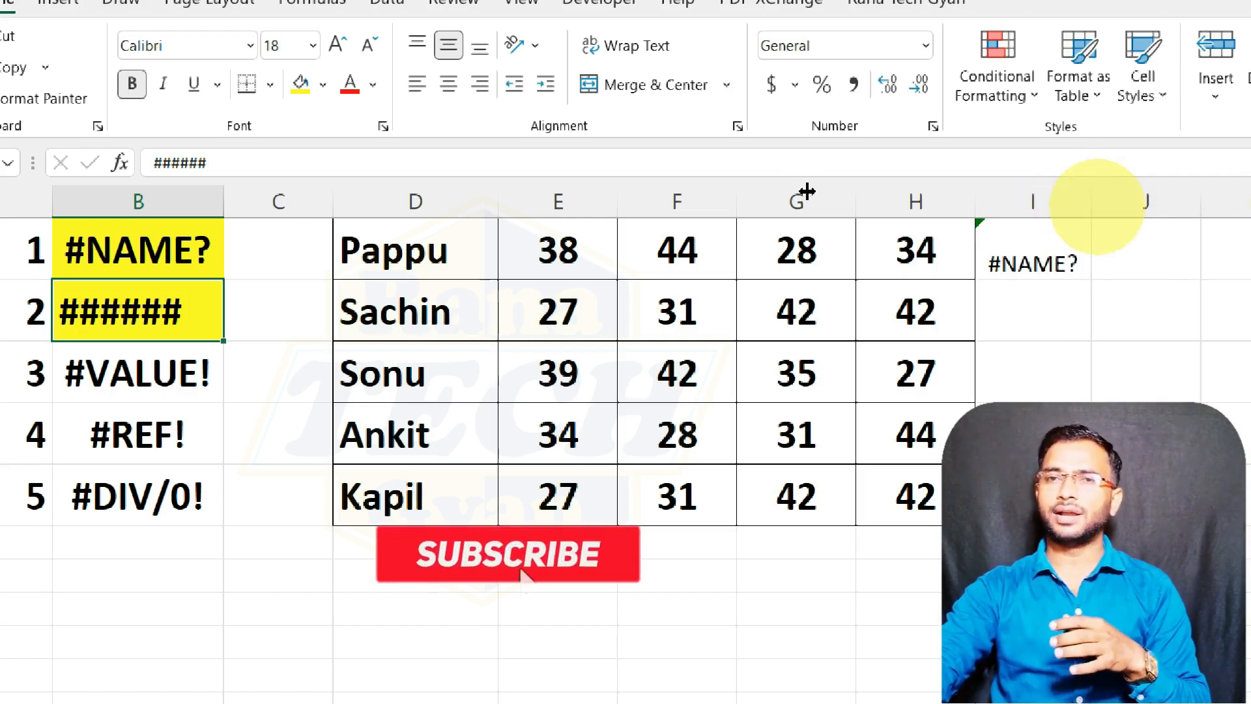
{"action": "left_click", "coordinate": [1096, 206]}
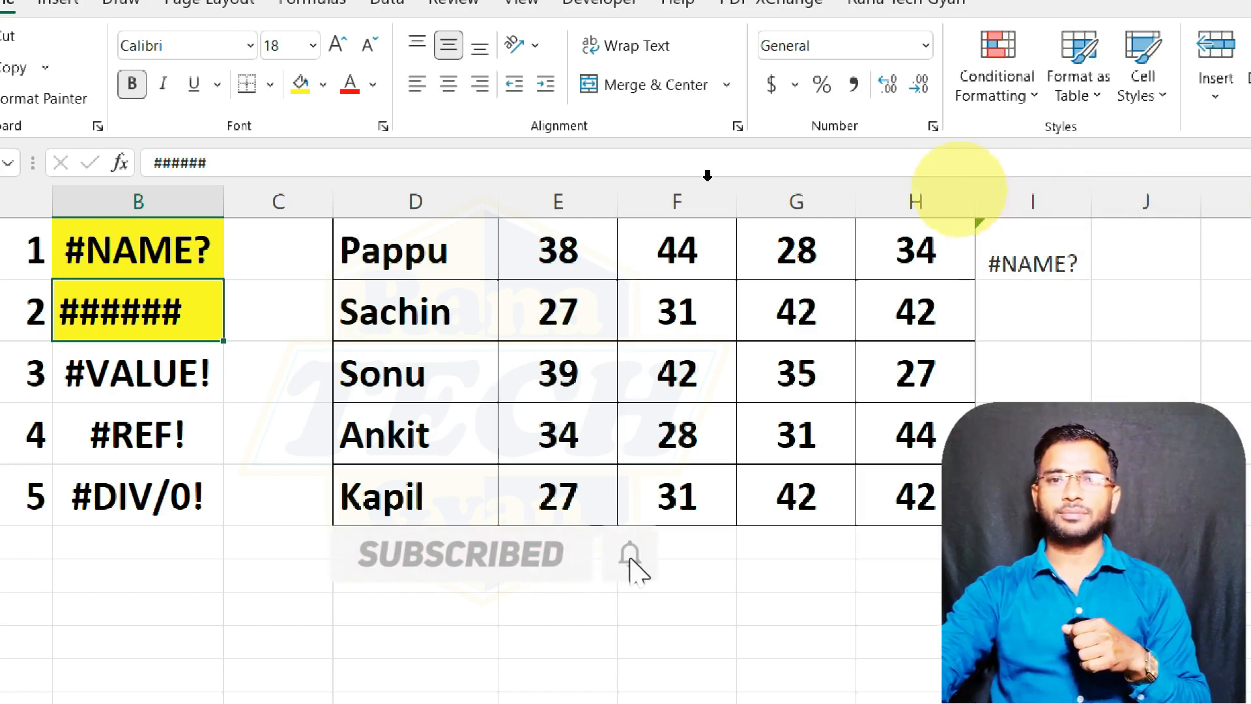
Shrink column F until its numbers no longer fit and widen it just enough to display them.
{"action": "left_click_drag", "start_coordinate": [735, 209], "coordinate": [660, 215]}
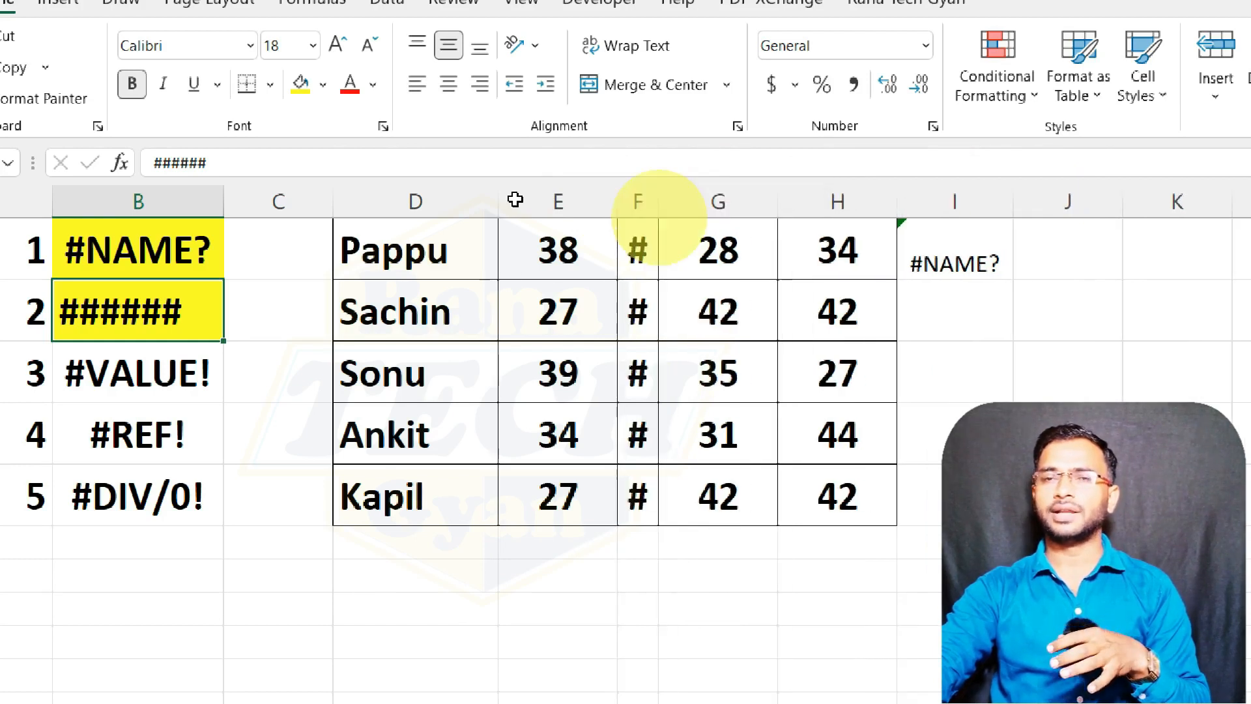
{"action": "left_click", "coordinate": [664, 225]}
{"action": "left_click_drag", "start_coordinate": [656, 203], "coordinate": [673, 199]}
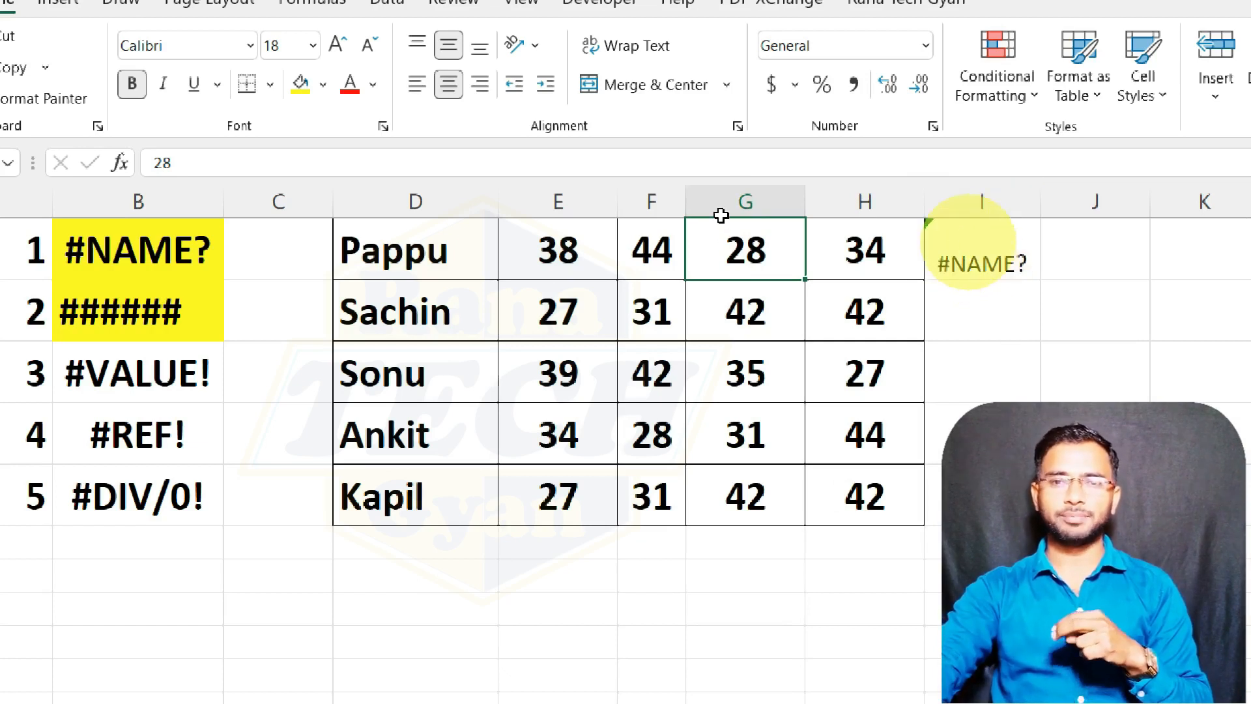
Correct the misspelled function name in cell I1 so the formula reads =SUM(E1:H1).
{"action": "left_click", "coordinate": [974, 253]}
{"action": "double_click", "coordinate": [969, 255]}
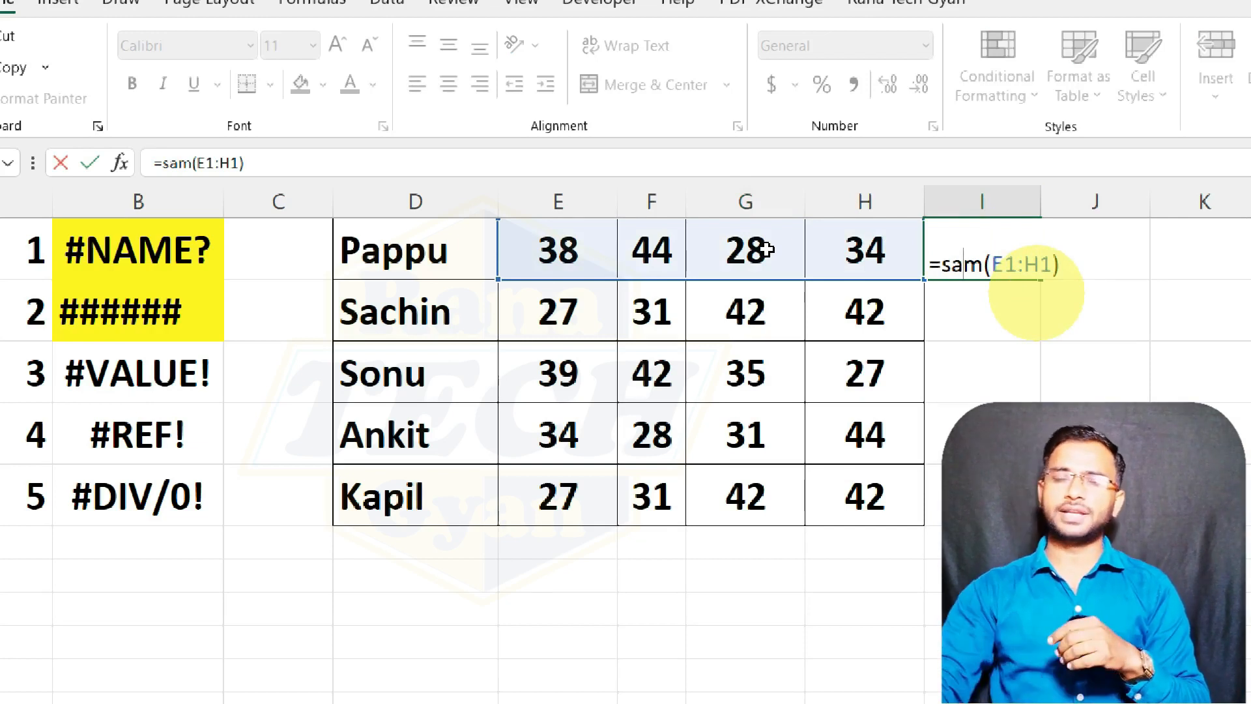
{"action": "key", "text": "Return"}
{"action": "left_click", "coordinate": [992, 258]}
{"action": "double_click", "coordinate": [993, 259]}
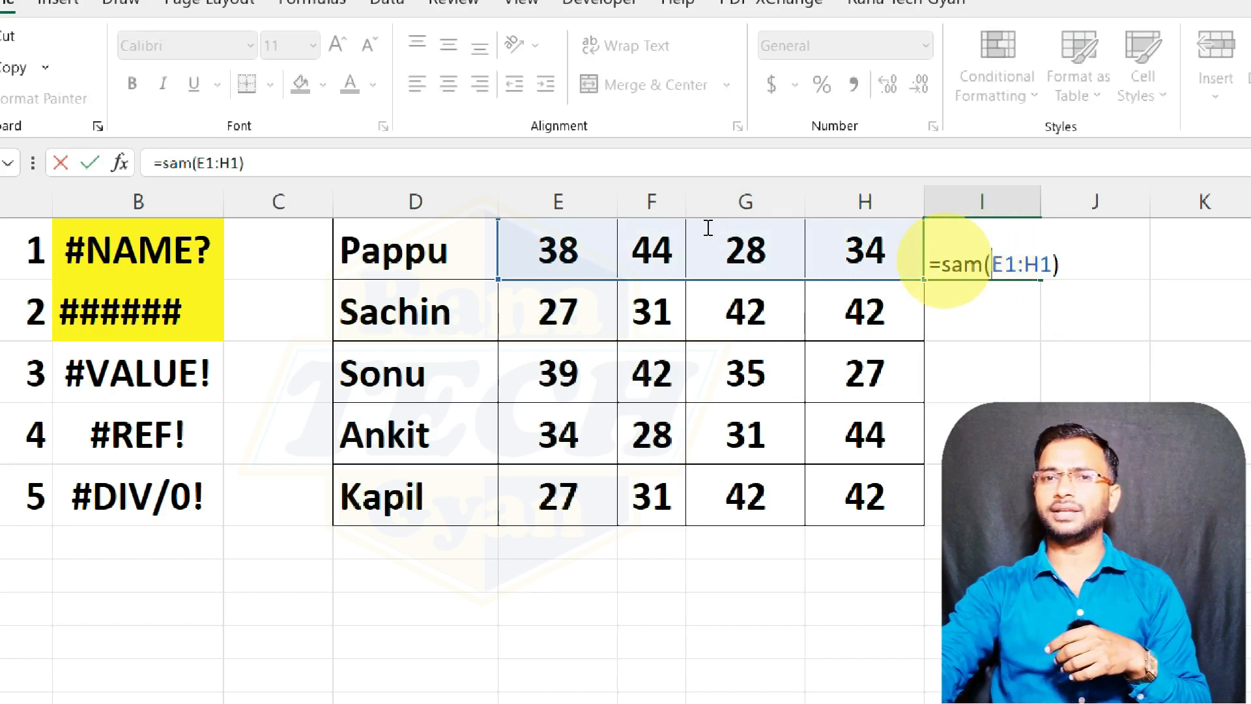
{"action": "left_click", "coordinate": [960, 262]}
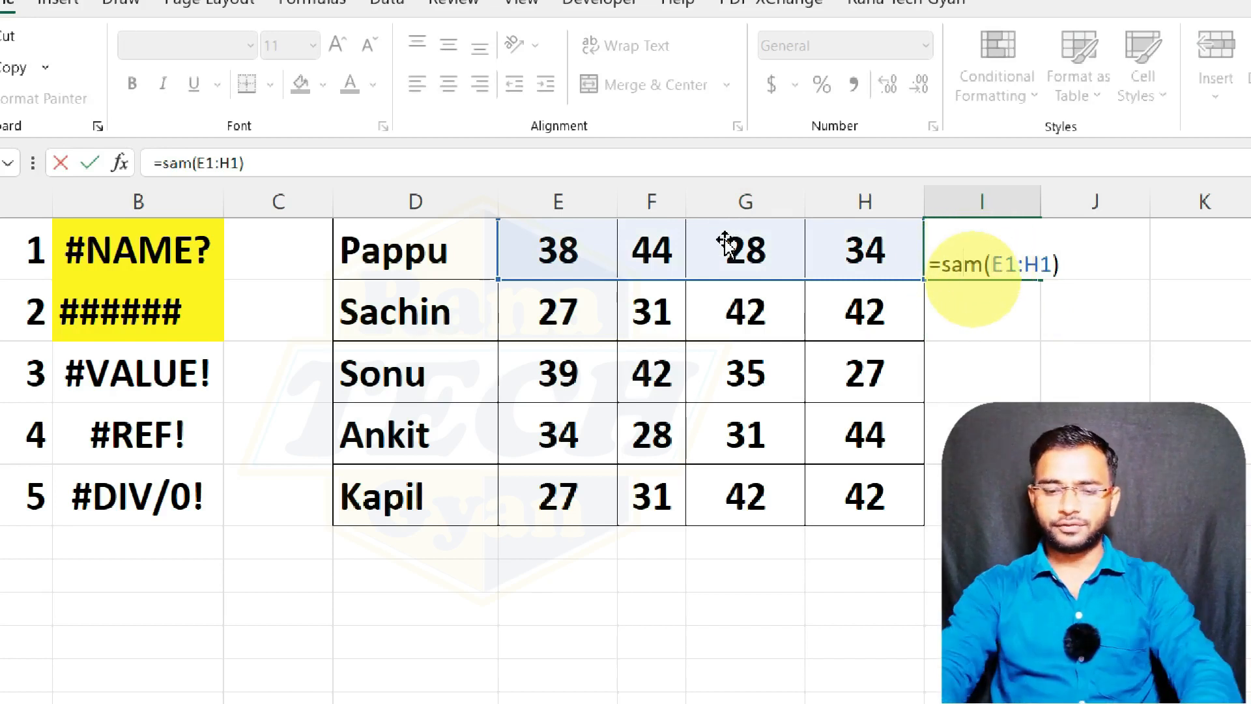
{"action": "key", "text": "BackSpace"}
{"action": "type", "text": "u"}
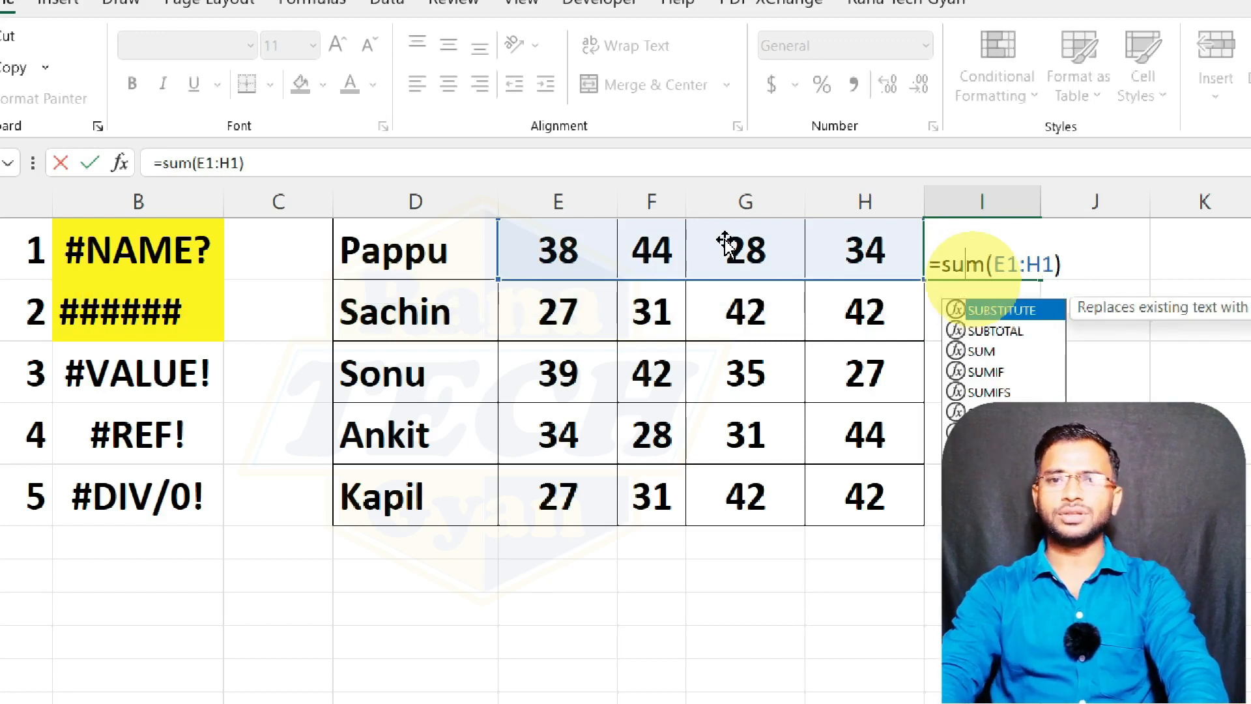
{"action": "key", "text": "Return"}
{"action": "key", "text": "Up"}
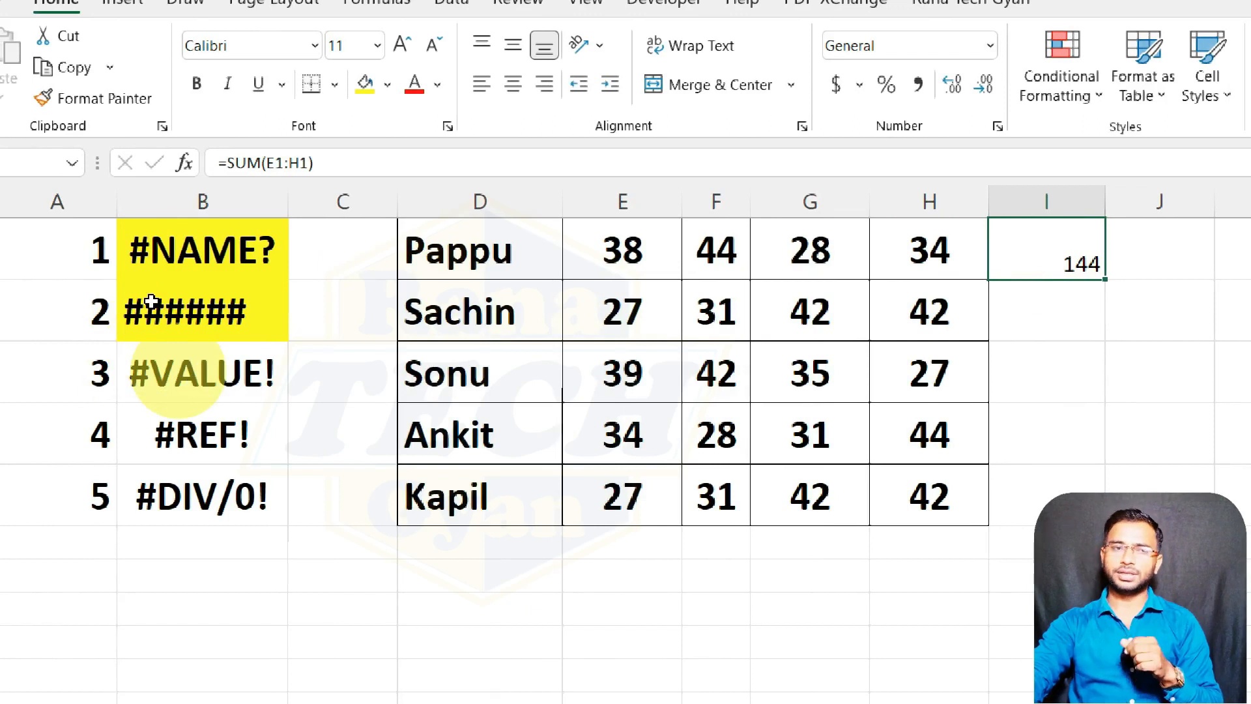
Fill the #VALUE! cell B3 with yellow.
{"action": "left_click", "coordinate": [176, 375]}
{"action": "left_click", "coordinate": [363, 83]}
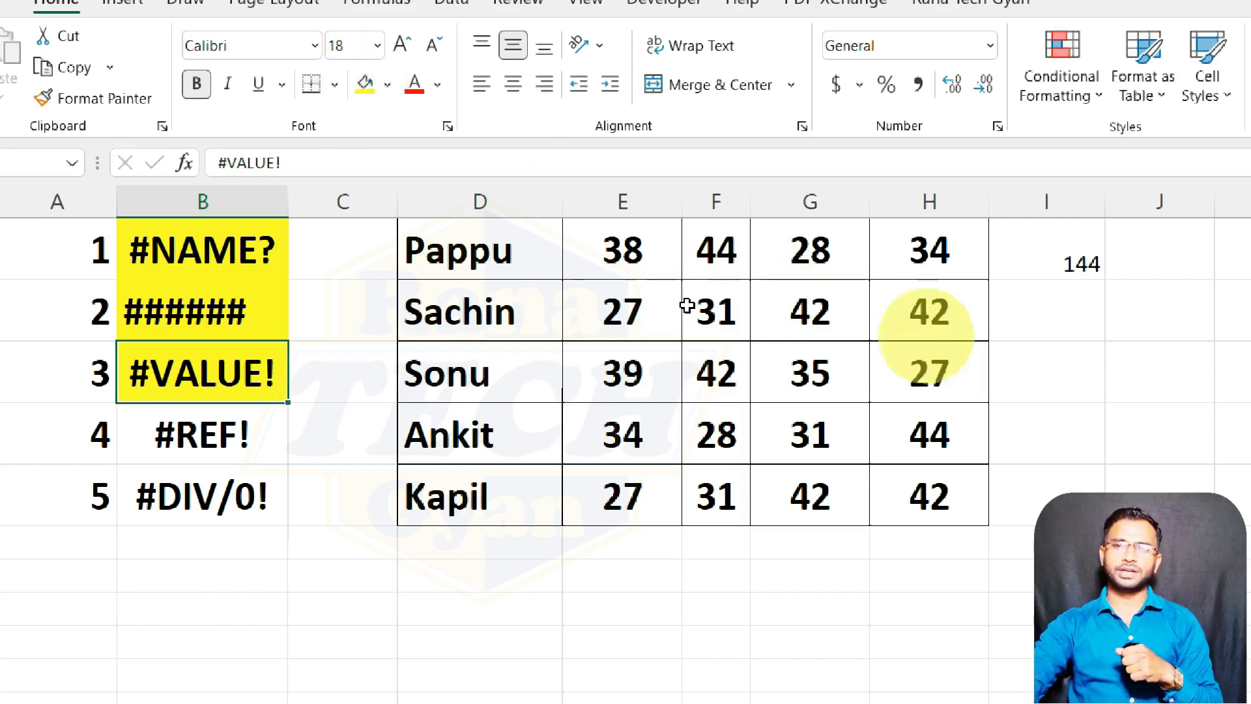
Replace the formula in cell I1 with =SUM(D1,E1), combining the text cell and the first number.
{"action": "left_click", "coordinate": [1068, 254]}
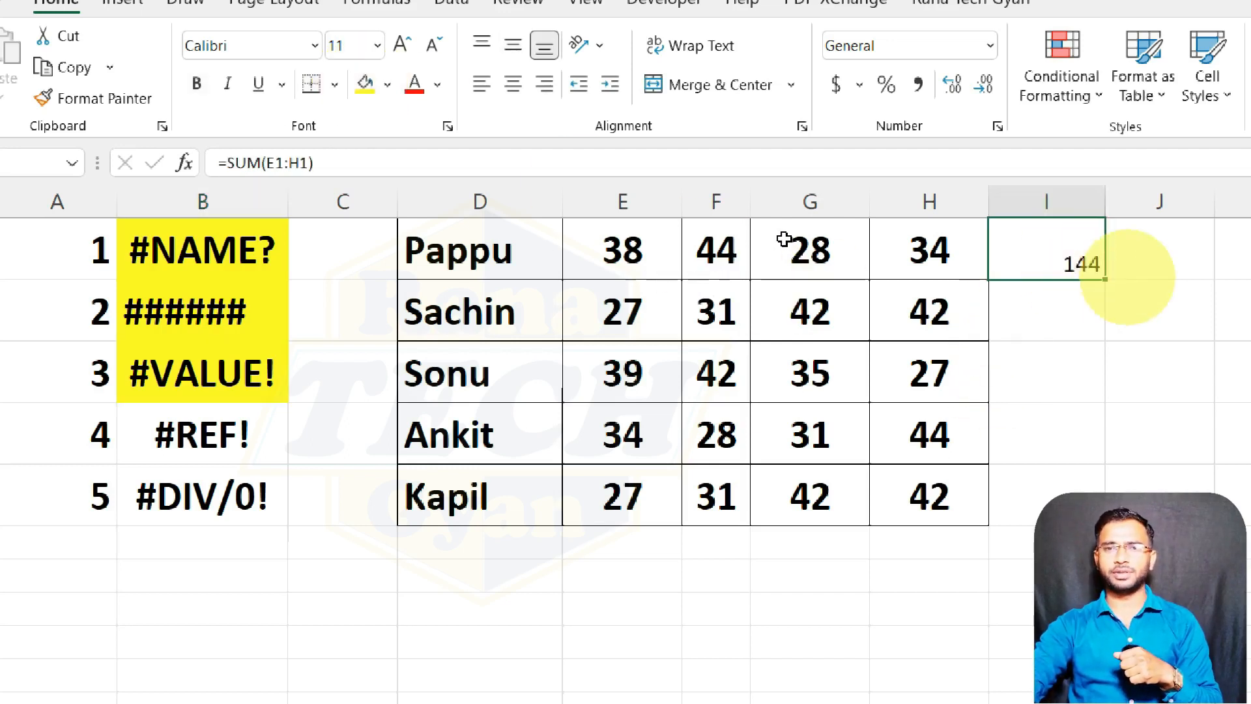
{"action": "type", "text": "=sum"}
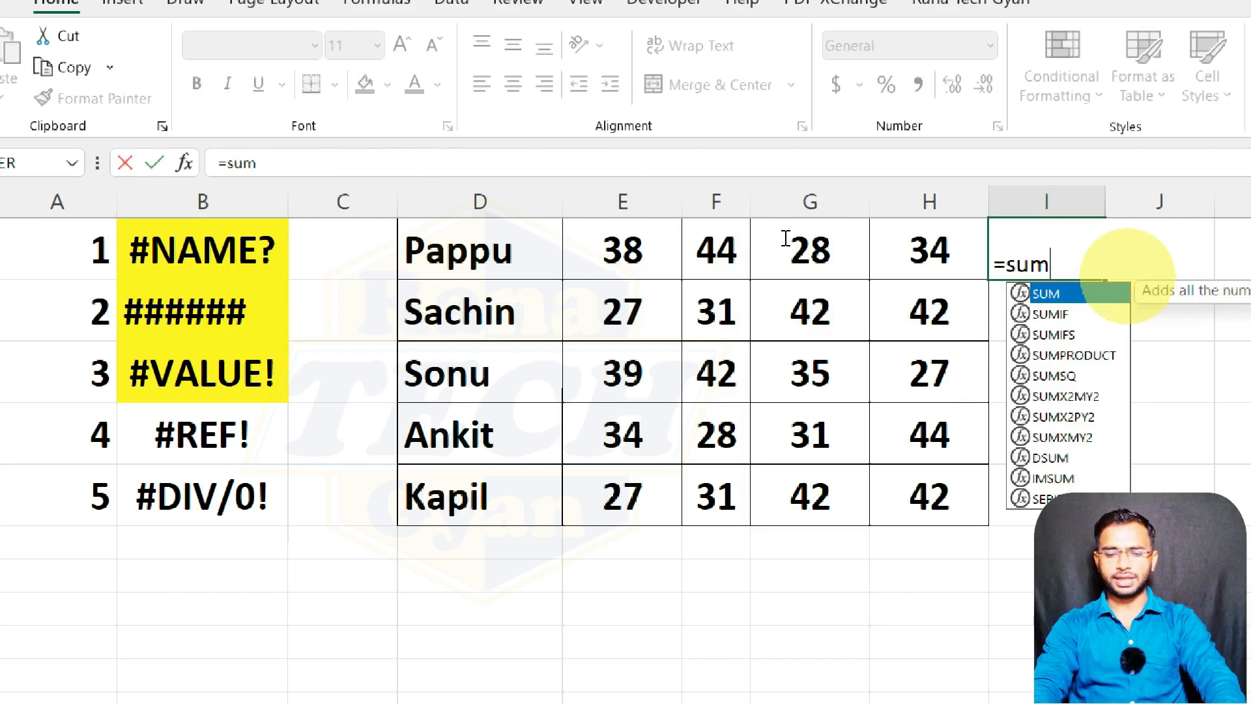
{"action": "type", "text": "("}
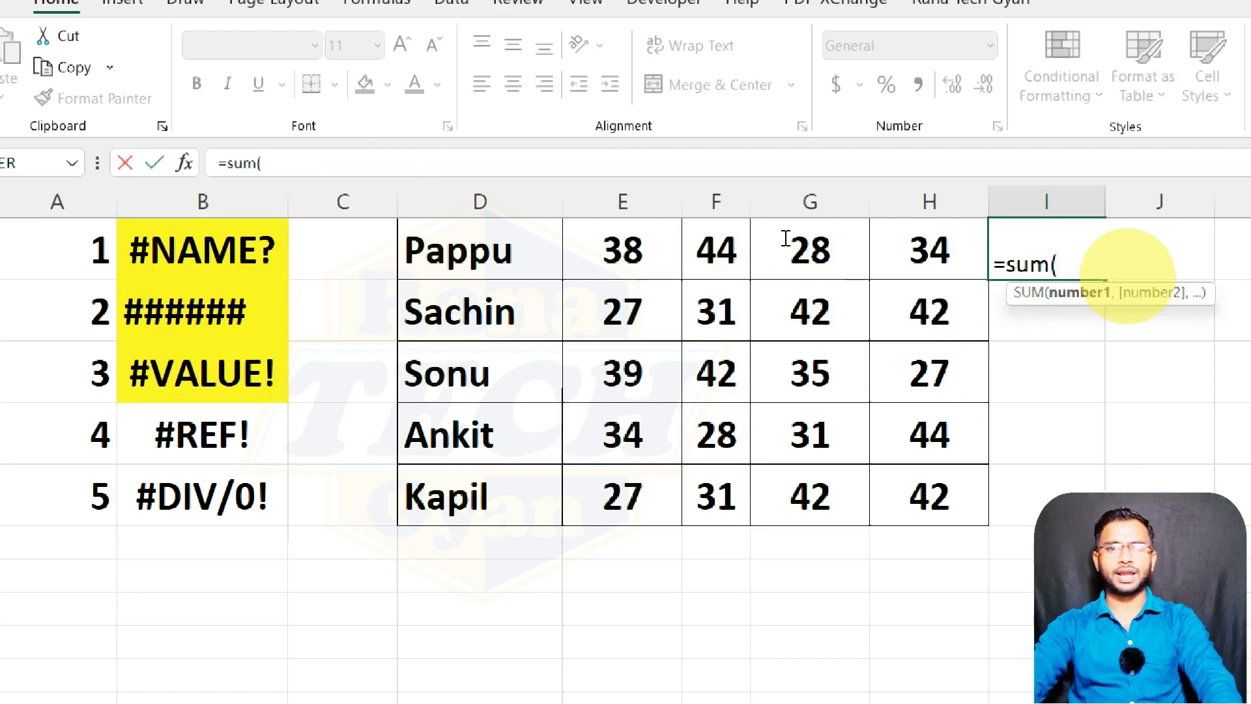
{"action": "left_click", "coordinate": [481, 248]}
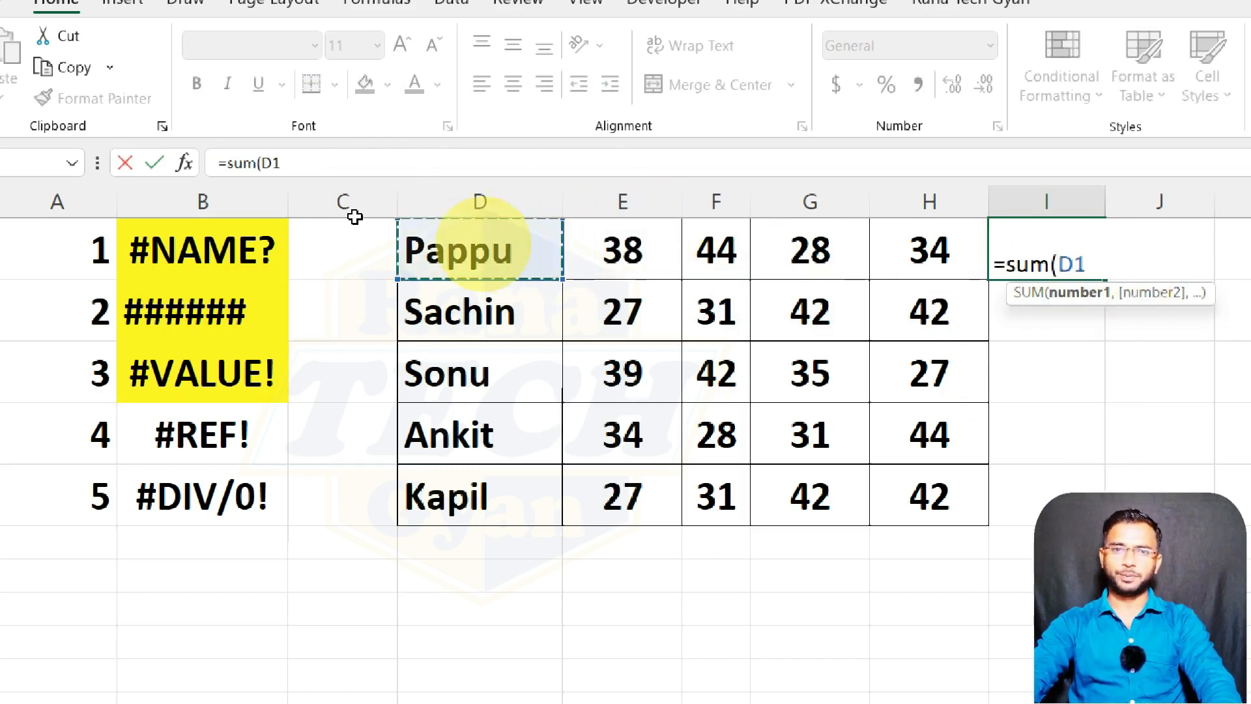
{"action": "type", "text": ","}
{"action": "left_click", "coordinate": [619, 248]}
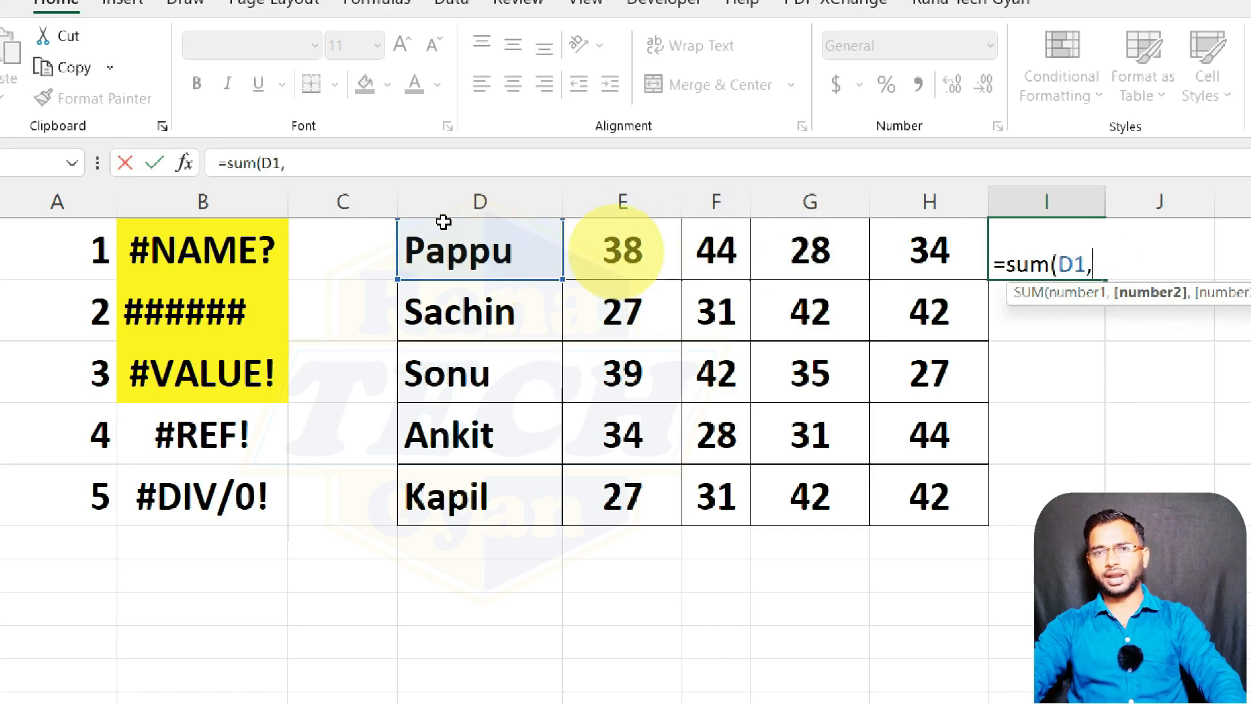
{"action": "type", "text": ")"}
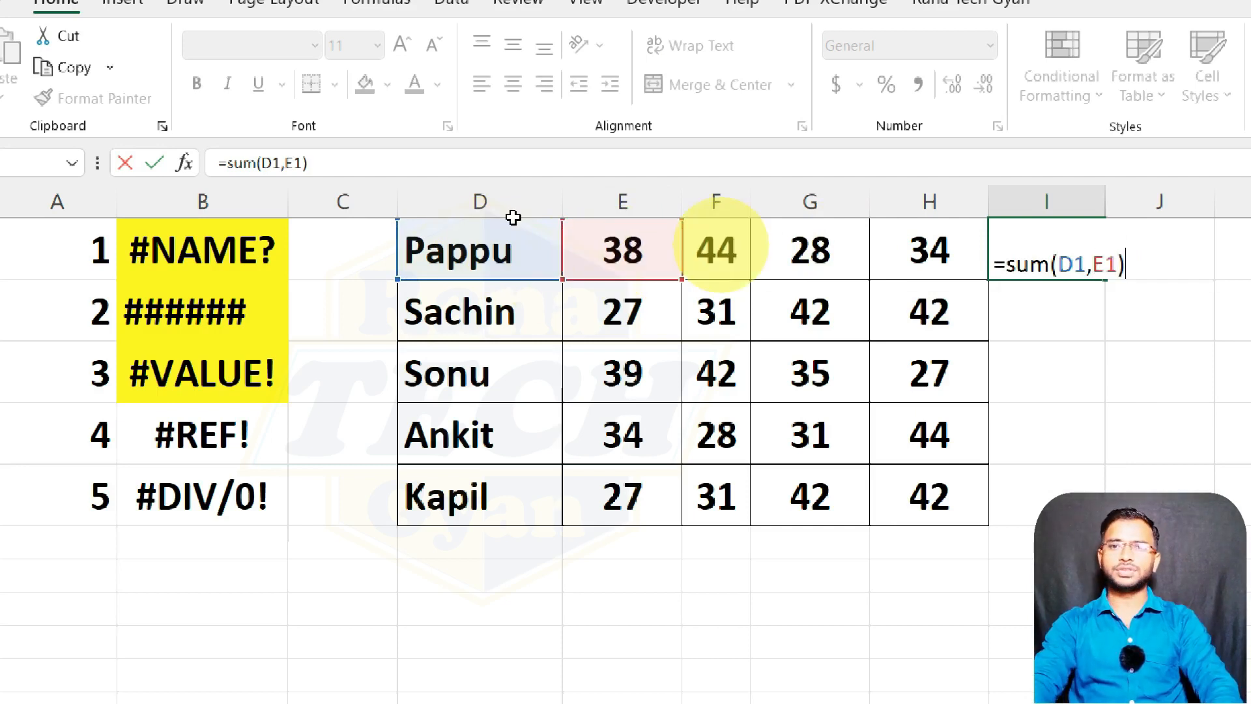
{"action": "key", "text": "Return"}
{"action": "key", "text": "Up"}
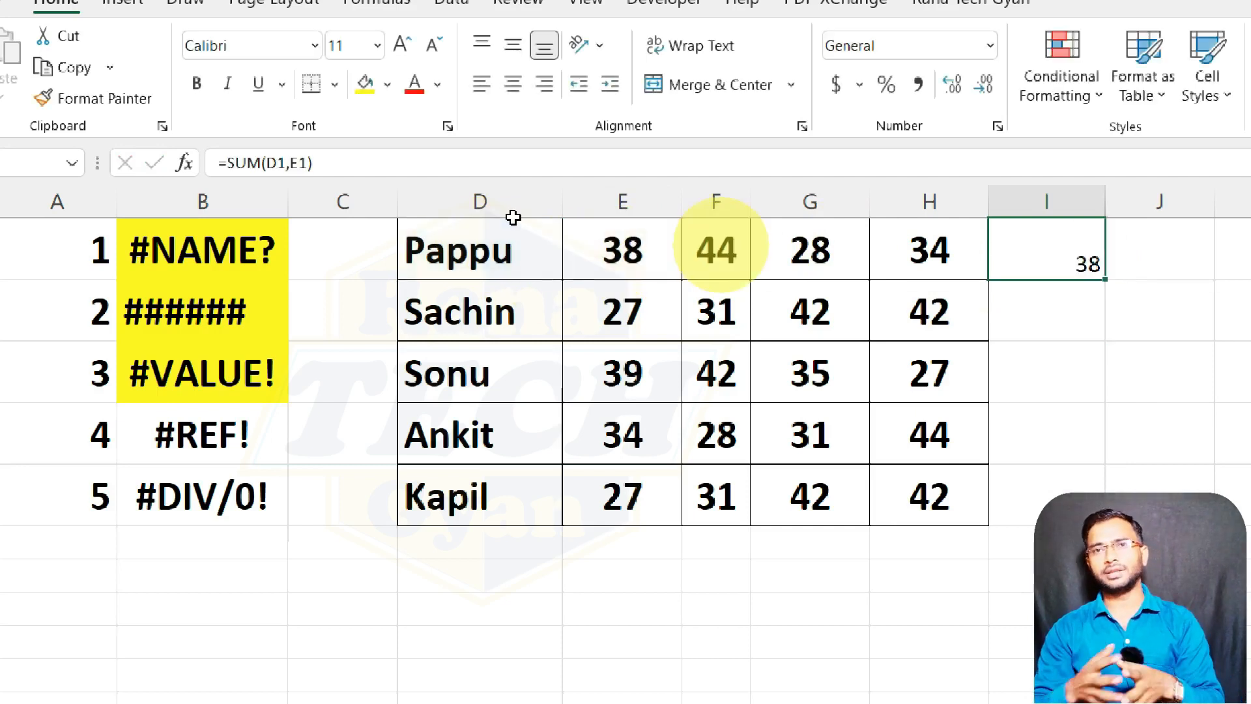
Replace the formula in cell I1 with =D1*E1, multiplying the text cell by the first number.
{"action": "type", "text": "="}
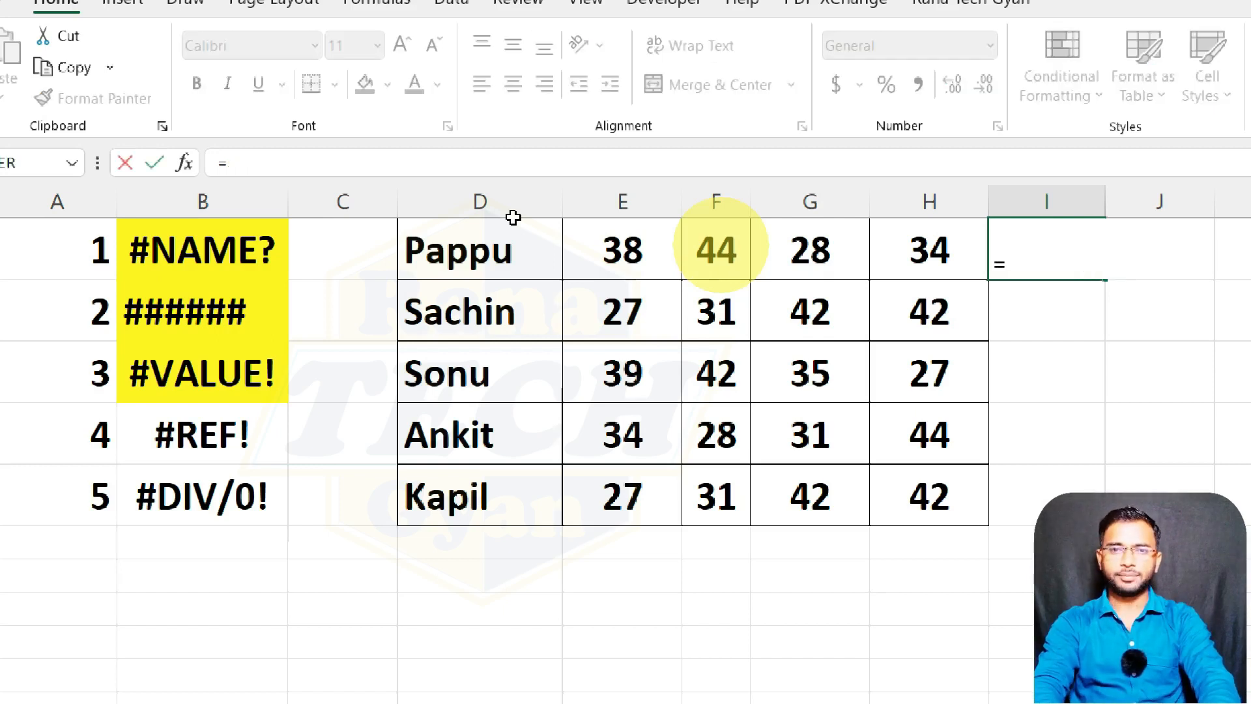
{"action": "left_click", "coordinate": [453, 249]}
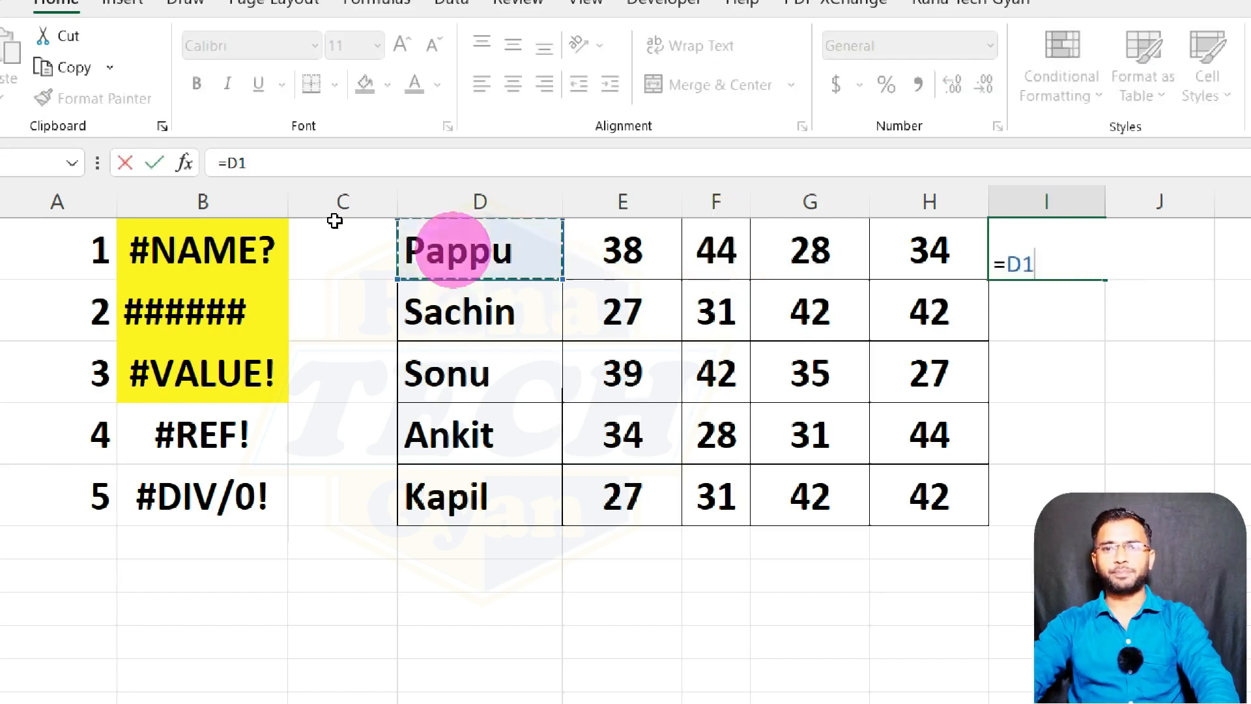
{"action": "type", "text": "*"}
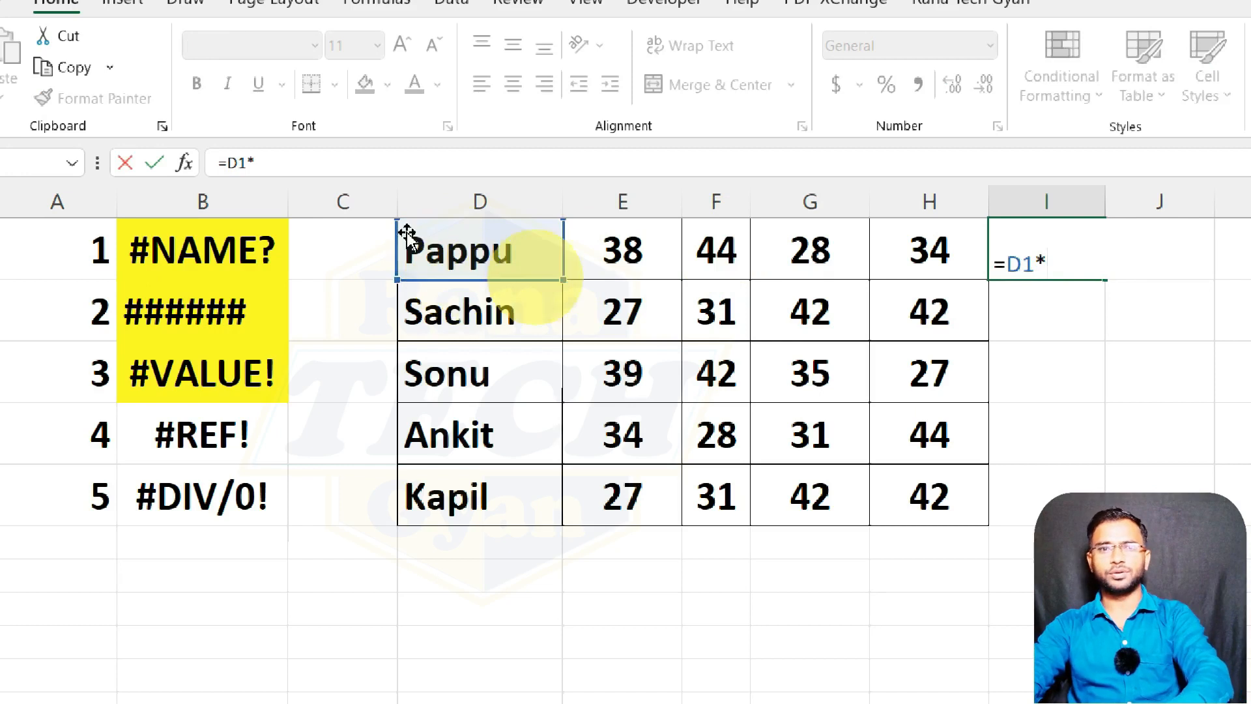
{"action": "left_click", "coordinate": [622, 249]}
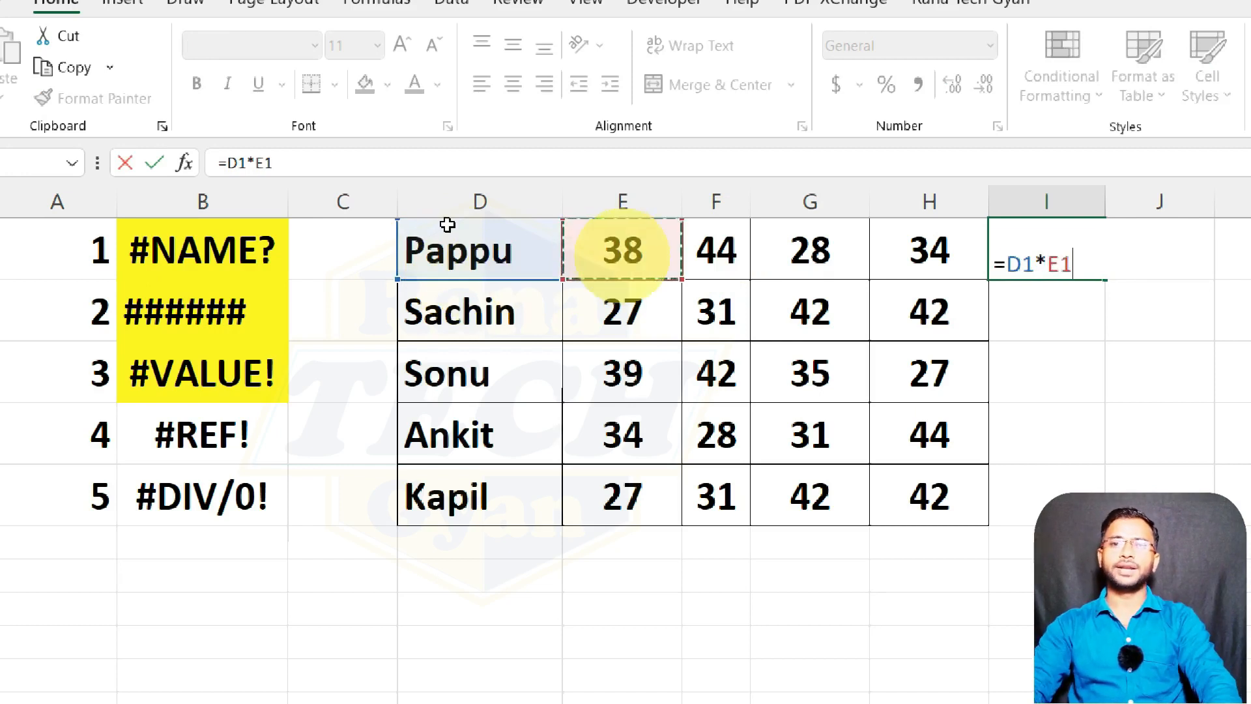
{"action": "key", "text": "Return"}
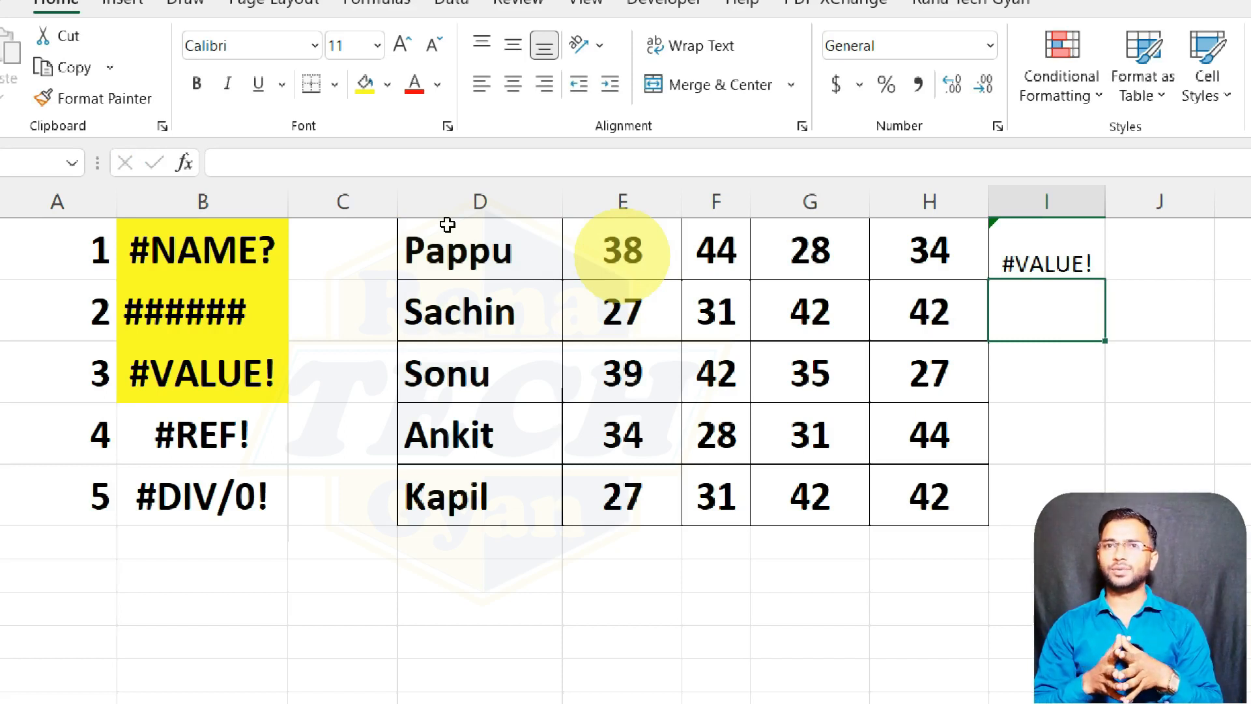
Review the formula in cell I1 and fill the #REF! cell B4 with yellow.
{"action": "double_click", "coordinate": [1046, 257]}
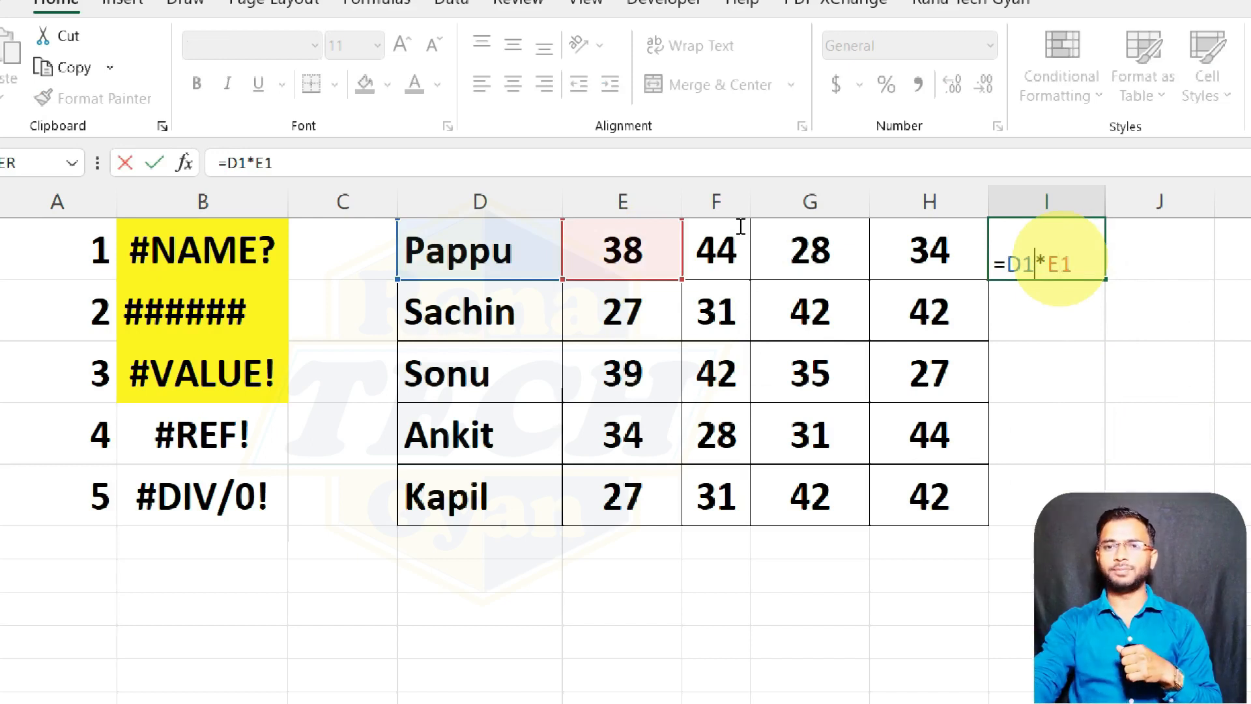
{"action": "key", "text": "Return"}
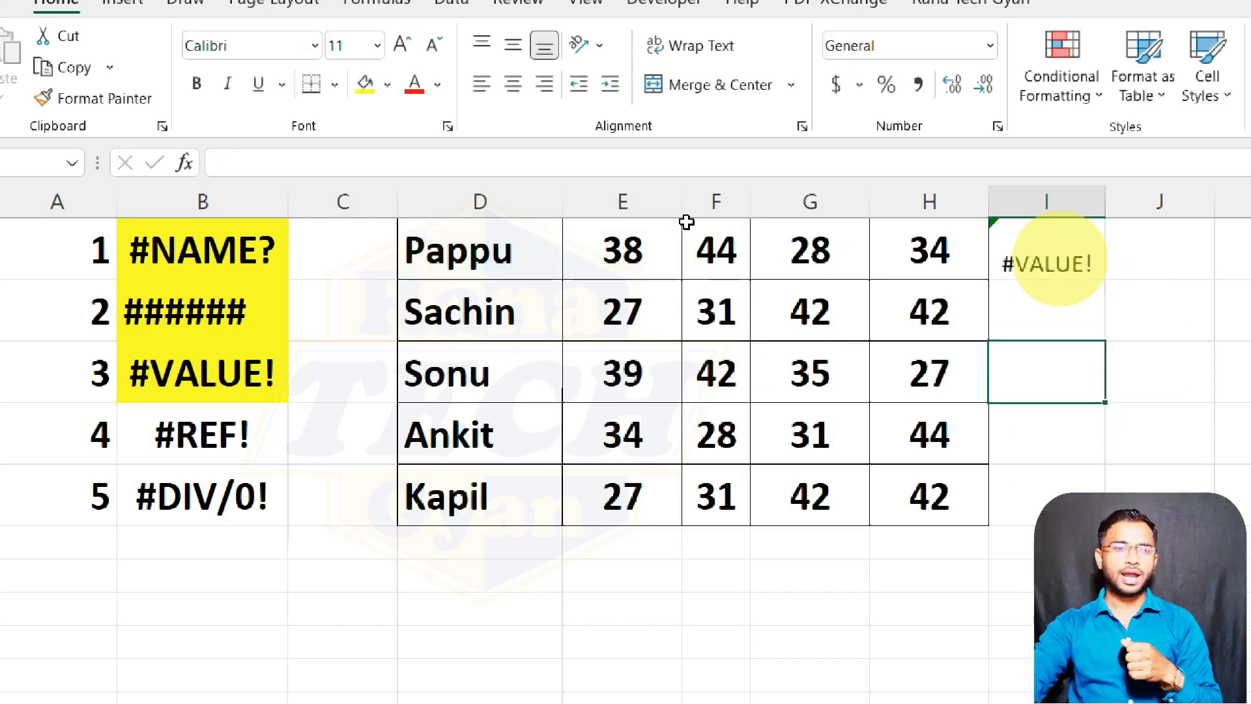
{"action": "left_click", "coordinate": [195, 432]}
{"action": "left_click", "coordinate": [364, 83]}
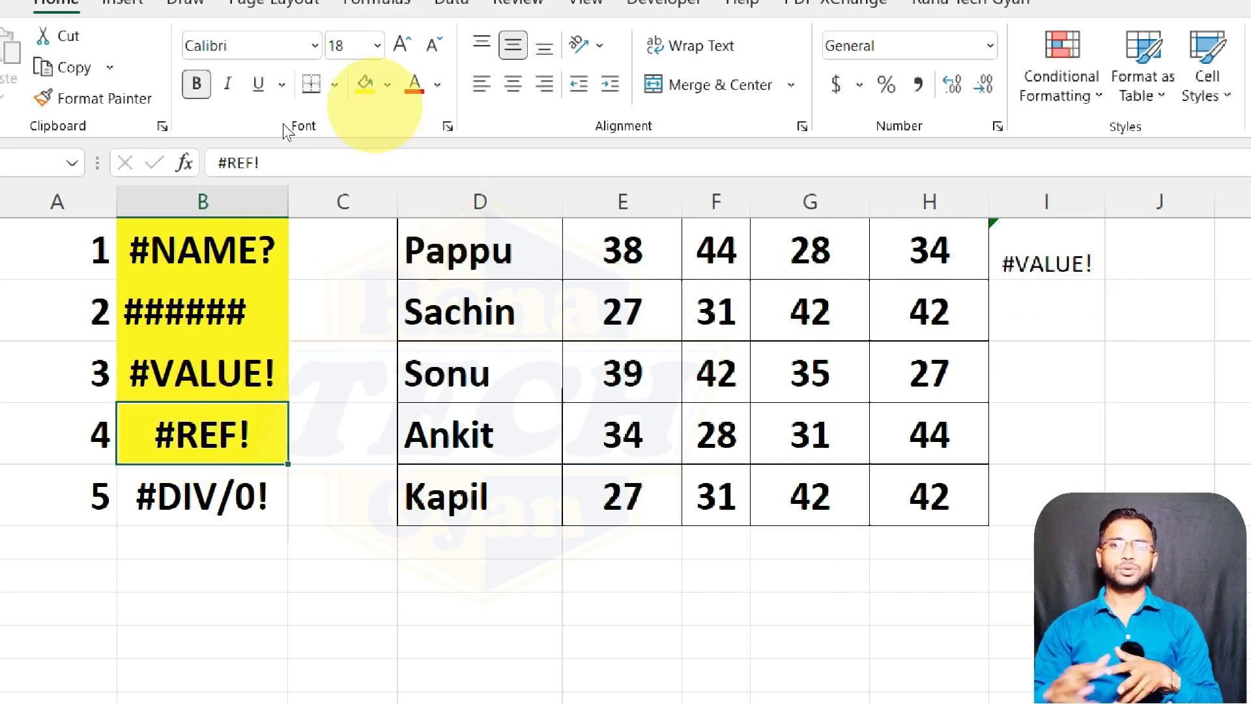
Enter =SUM(E4:H4) in cell I4 to total the fourth row's numbers.
{"action": "left_click", "coordinate": [1050, 438]}
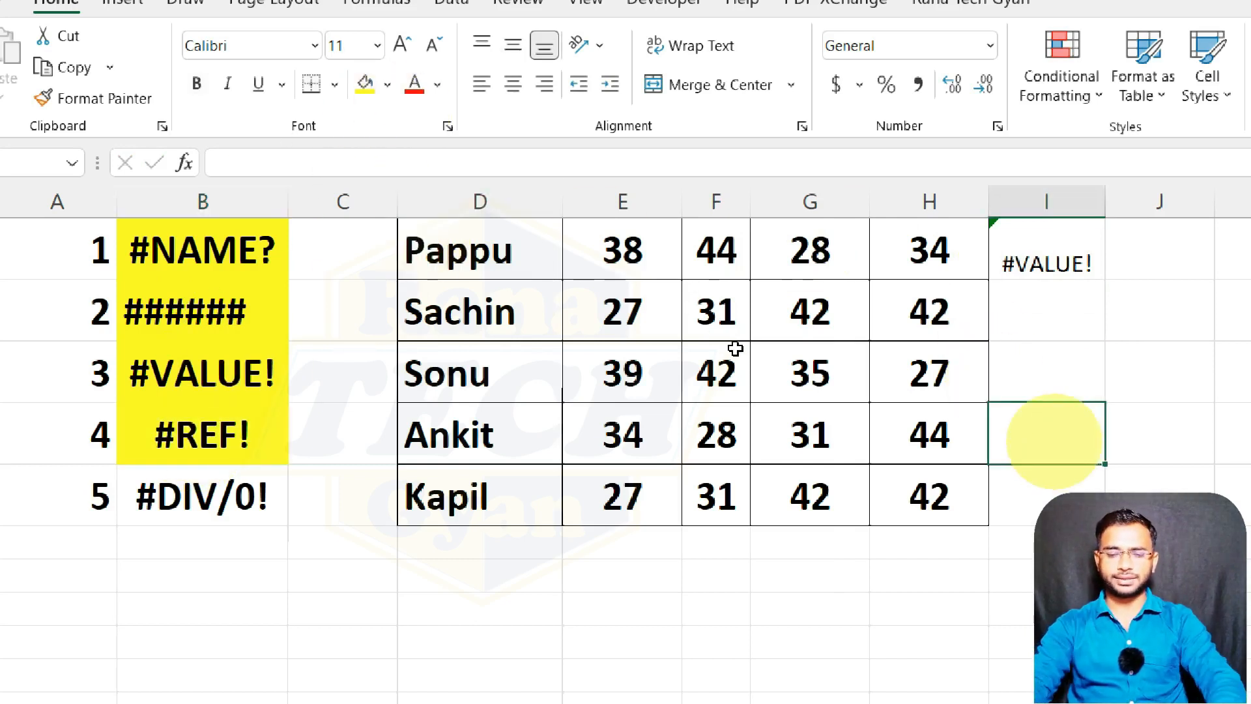
{"action": "type", "text": "=sum("}
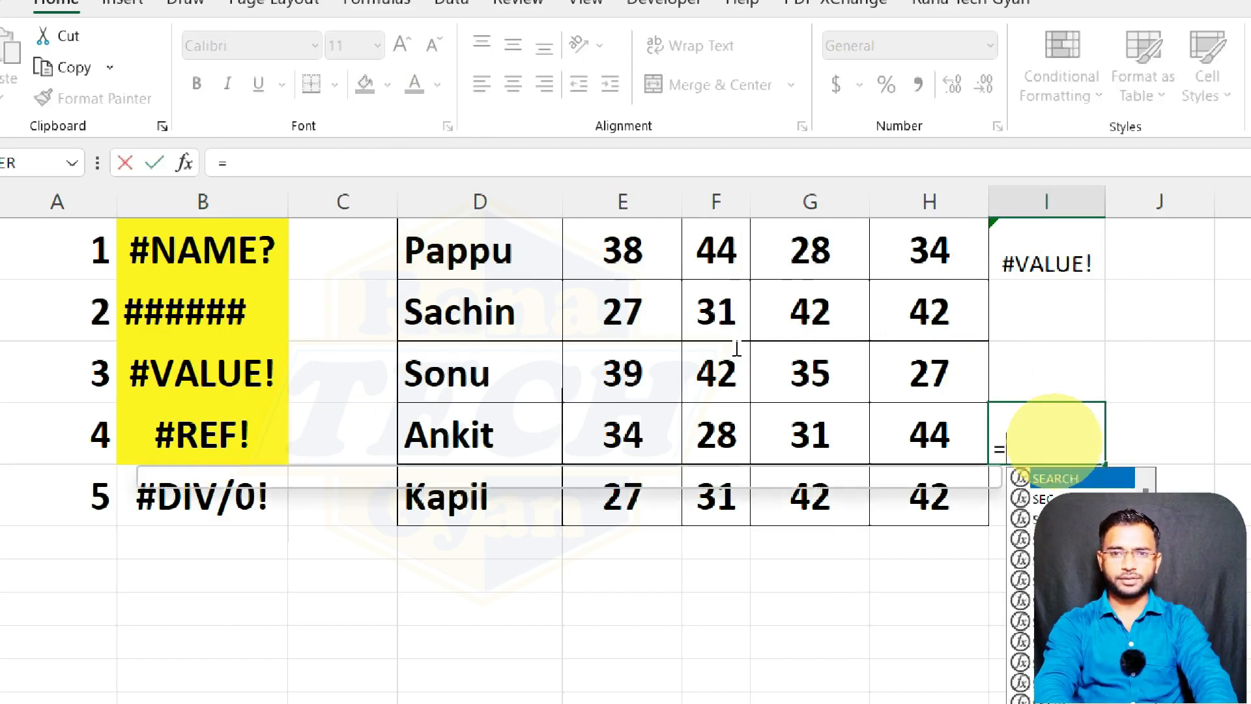
{"action": "left_click_drag", "start_coordinate": [622, 433], "coordinate": [964, 450]}
{"action": "type", "text": ")"}
{"action": "key", "text": "Return"}
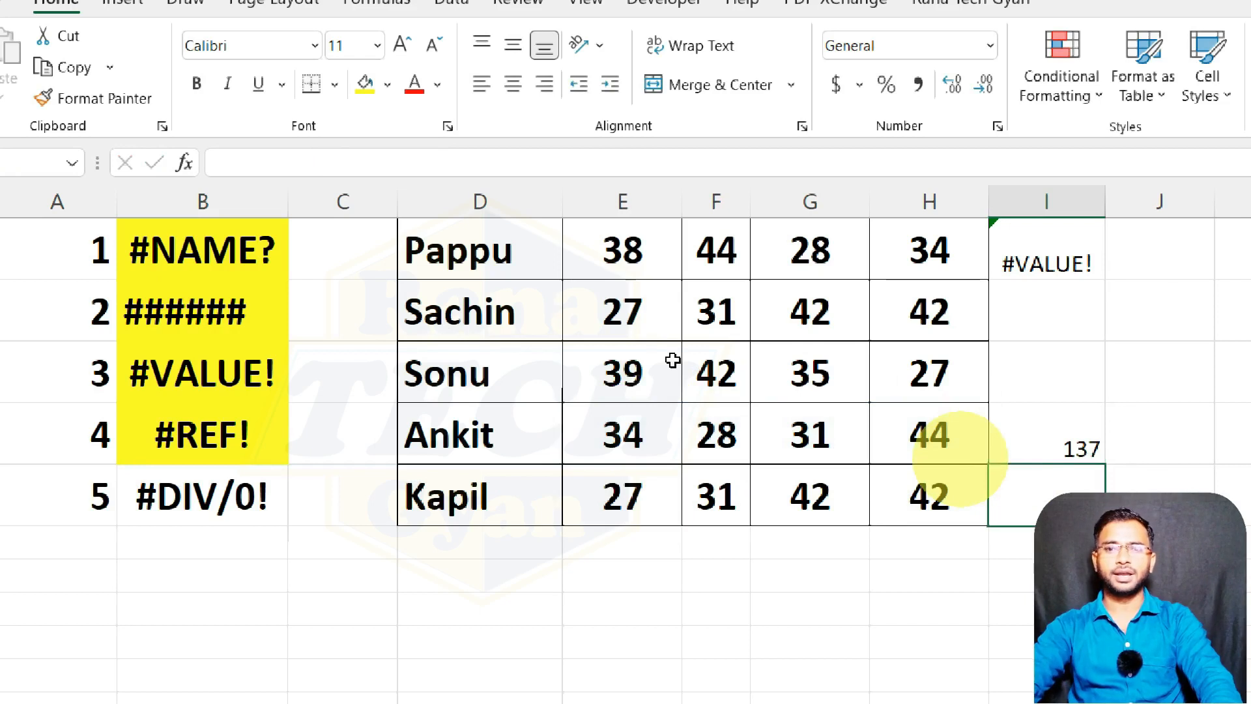
Try deleting column G from the sheet and undo the deletion.
{"action": "left_click", "coordinate": [810, 201]}
{"action": "right_click", "coordinate": [804, 197]}
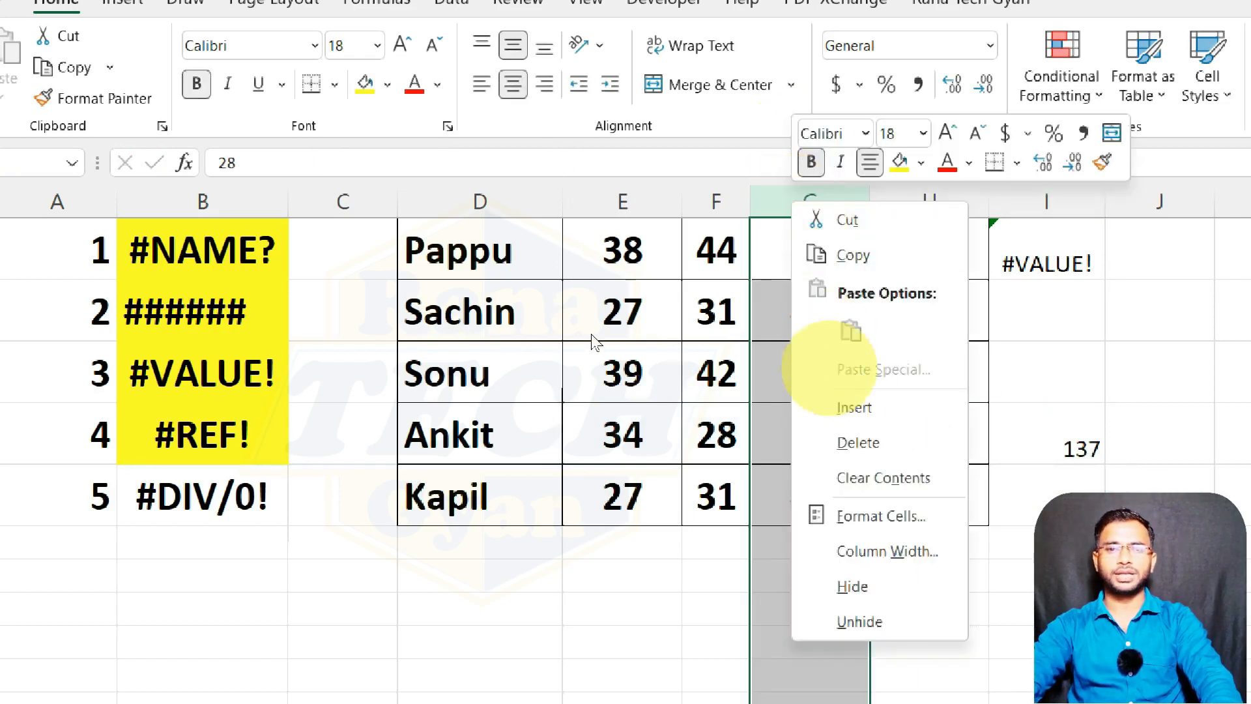
{"action": "left_click", "coordinate": [856, 438]}
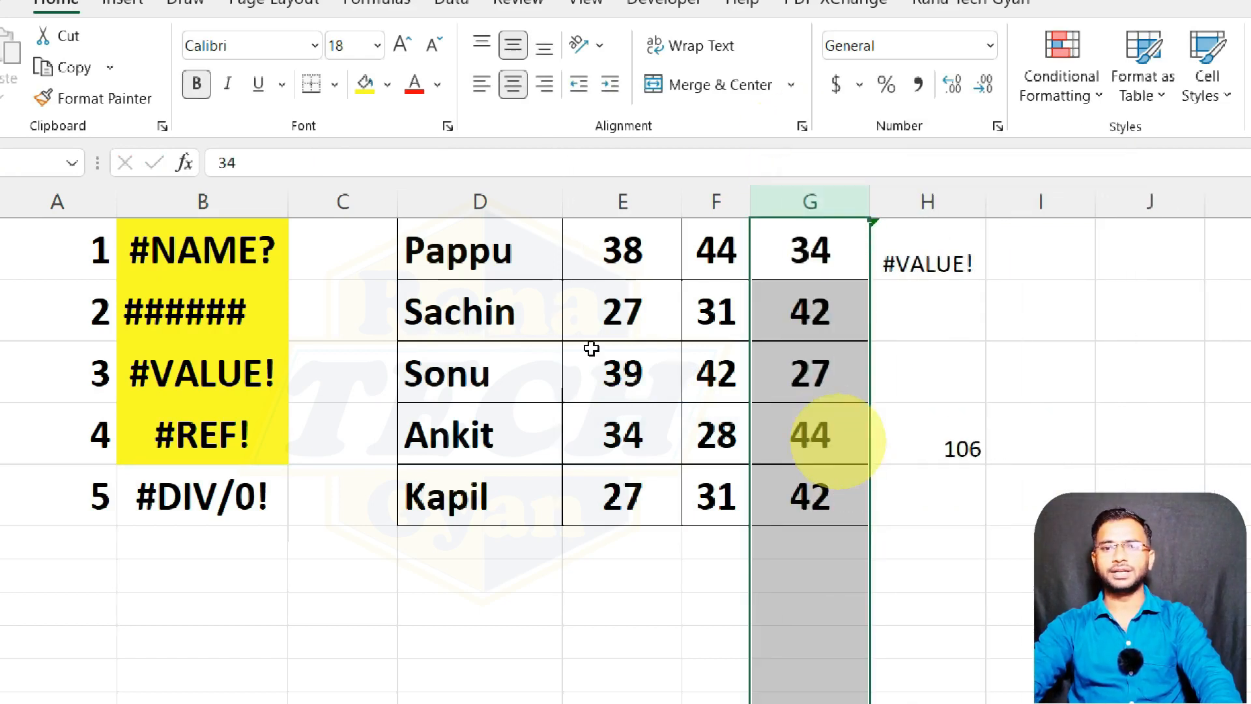
{"action": "key", "text": "ctrl+z"}
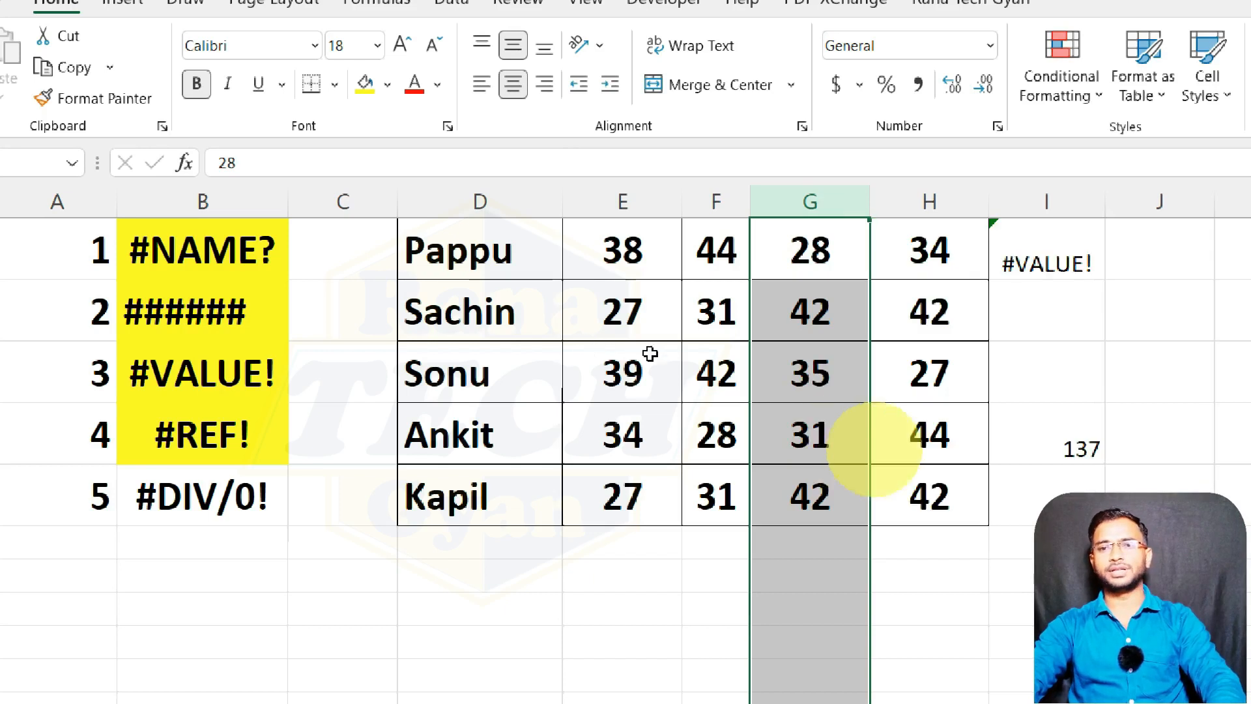
Replace the formula in cell I4 with =E4*F4, multiplying the row's first two numbers.
{"action": "double_click", "coordinate": [1056, 448]}
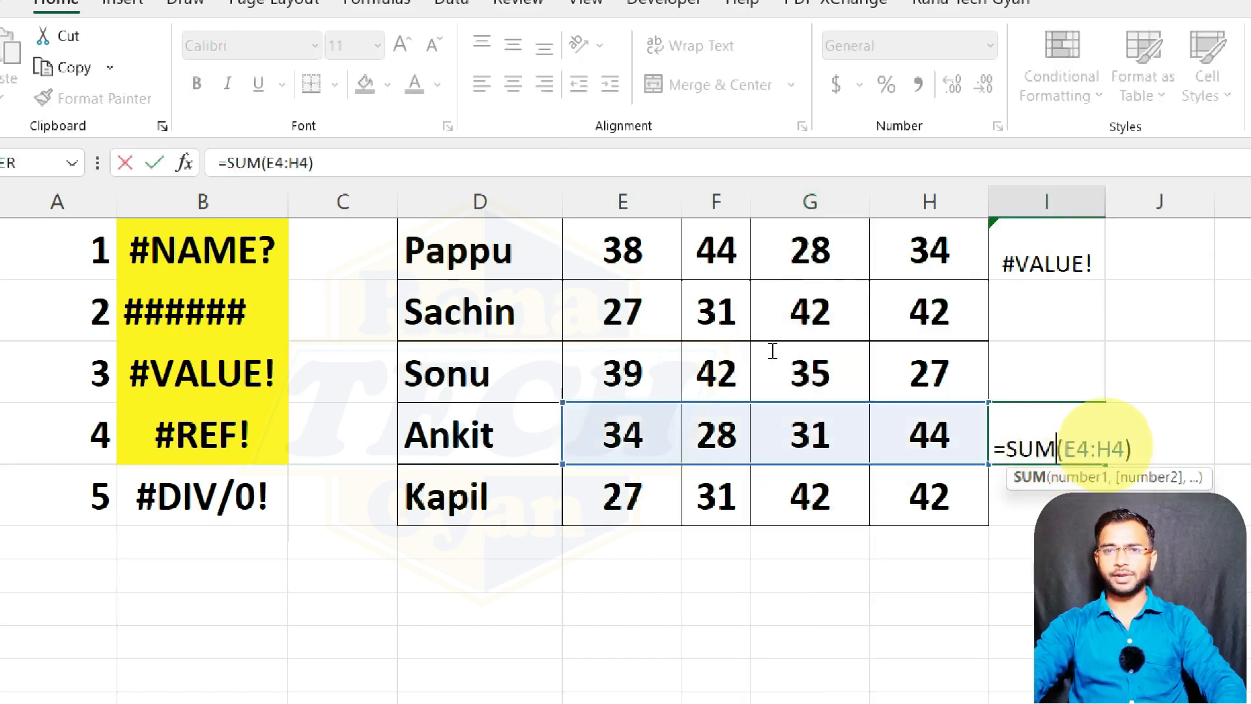
{"action": "key", "text": "BackSpace"}
{"action": "key", "text": "BackSpace"}
{"action": "key", "text": "BackSpace"}
{"action": "key", "text": "BackSpace"}
{"action": "key", "text": "BackSpace"}
{"action": "key", "text": "BackSpace"}
{"action": "key", "text": "BackSpace"}
{"action": "key", "text": "BackSpace"}
{"action": "key", "text": "BackSpace"}
{"action": "key", "text": "BackSpace"}
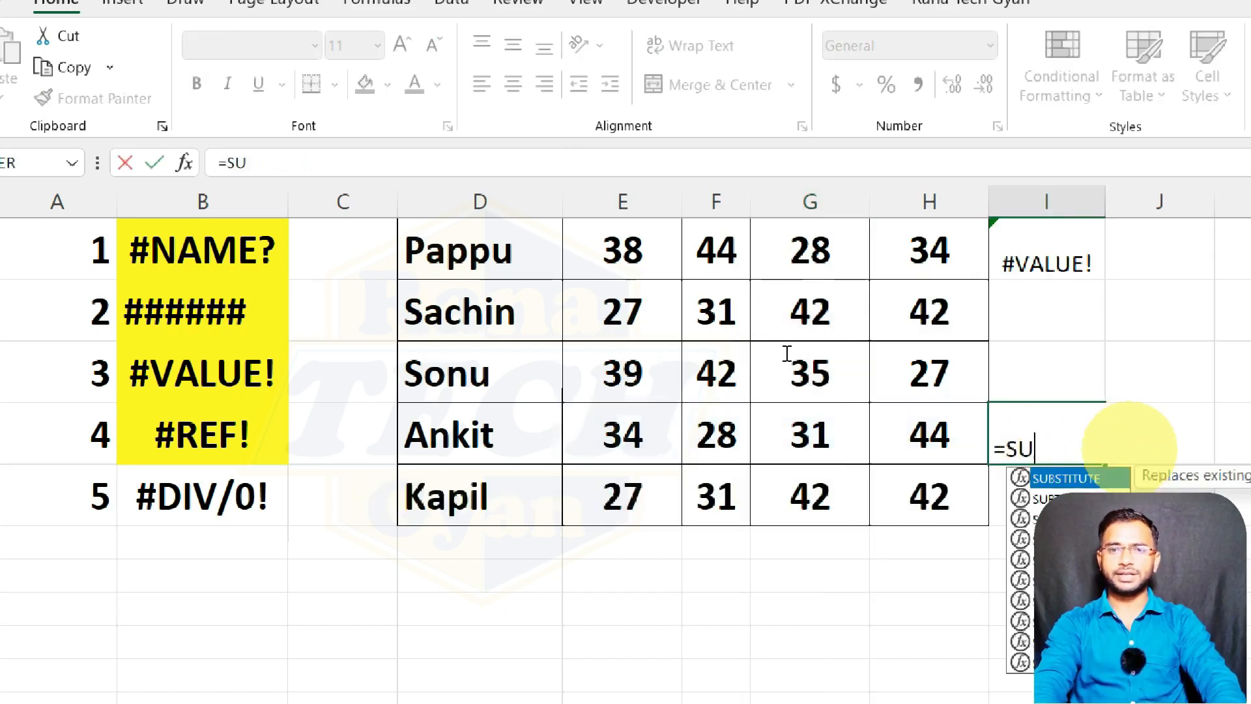
{"action": "left_click", "coordinate": [615, 444]}
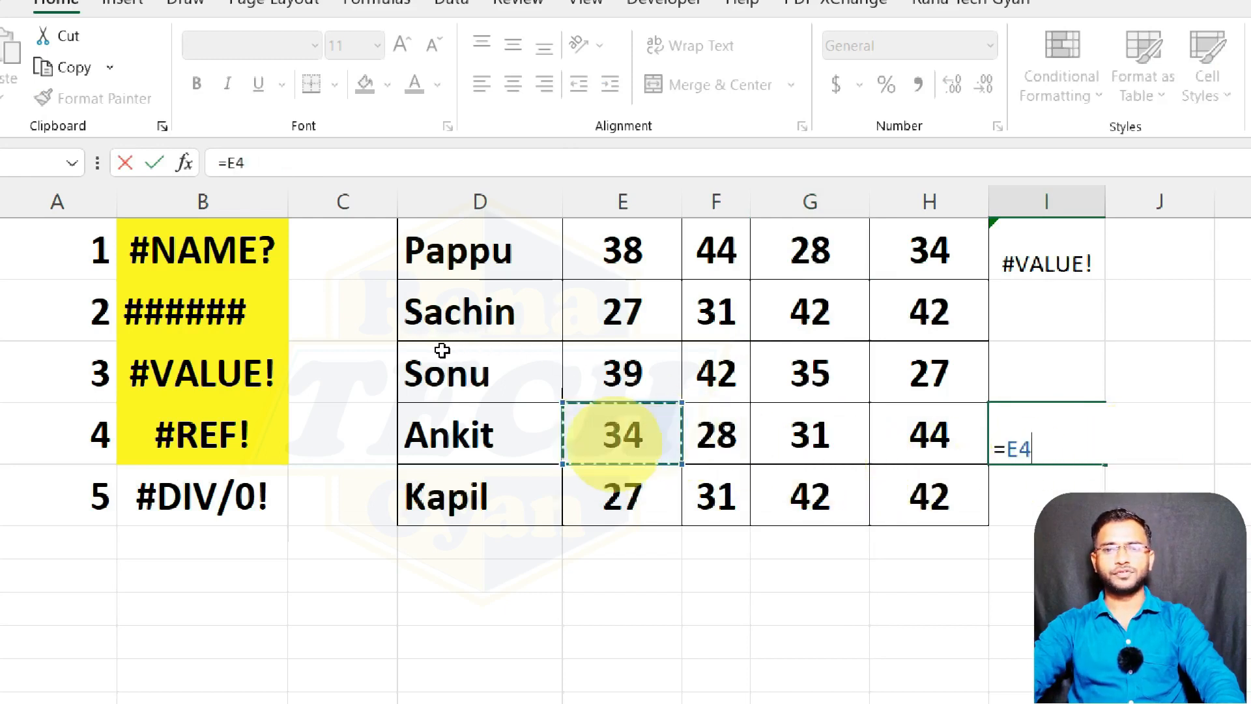
{"action": "type", "text": "*"}
{"action": "left_click", "coordinate": [716, 435]}
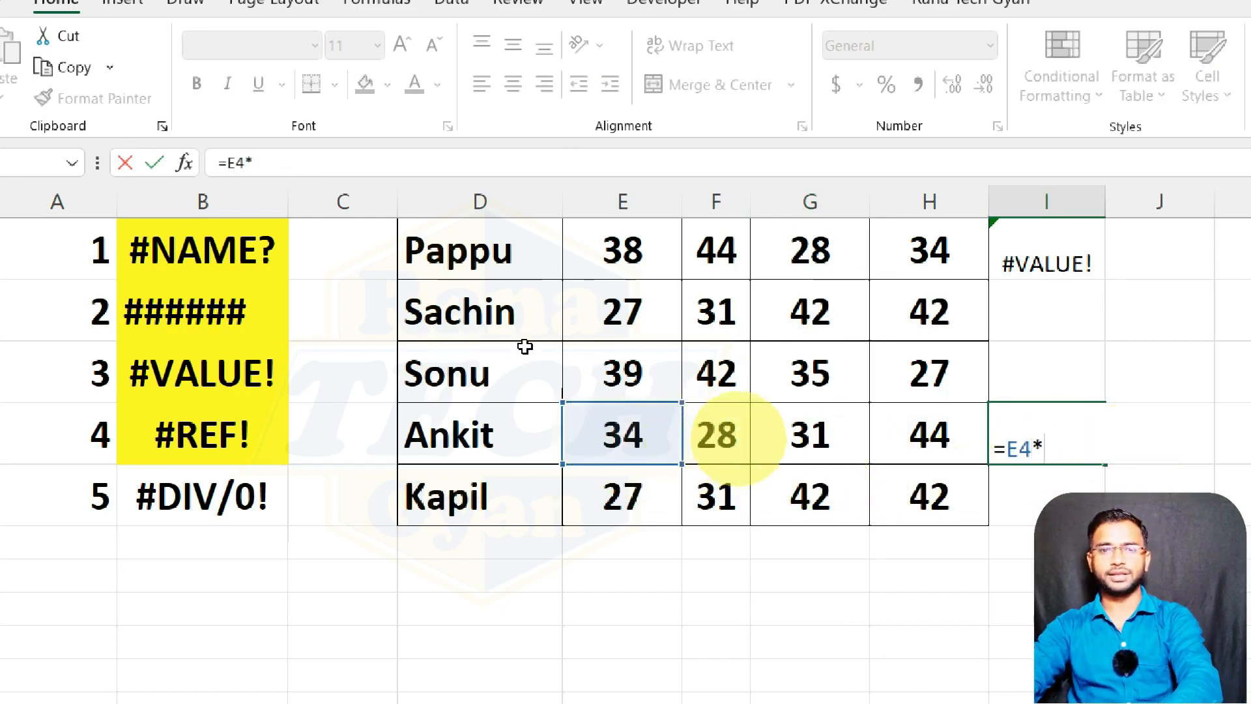
{"action": "key", "text": "Return"}
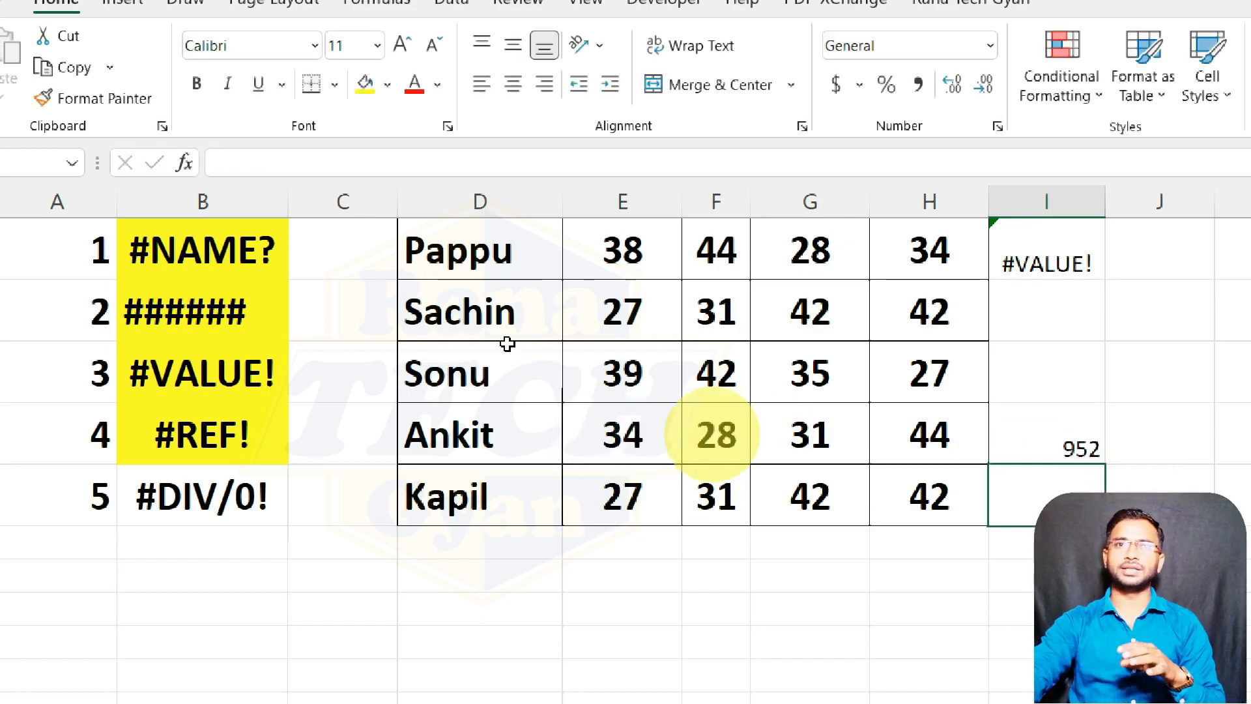
Delete column F, which the multiplication formula refers to, and inspect the formula in cell H4.
{"action": "left_click", "coordinate": [716, 201]}
{"action": "right_click", "coordinate": [718, 200]}
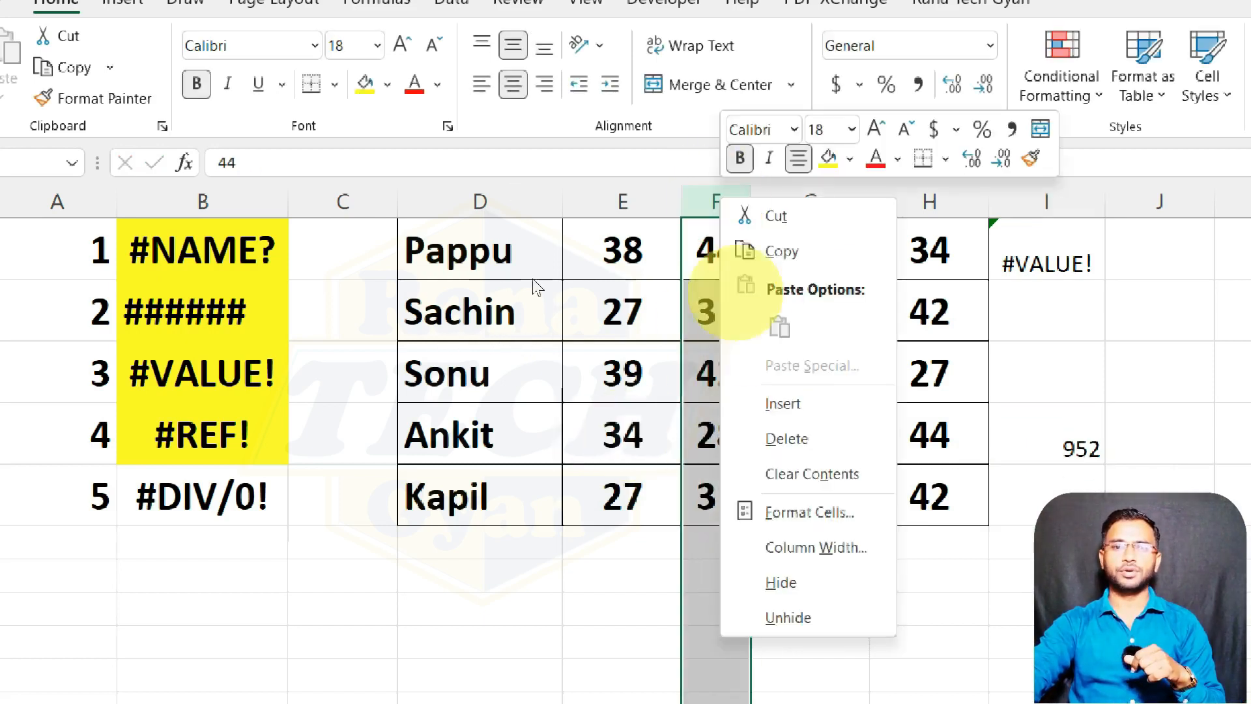
{"action": "left_click", "coordinate": [787, 439]}
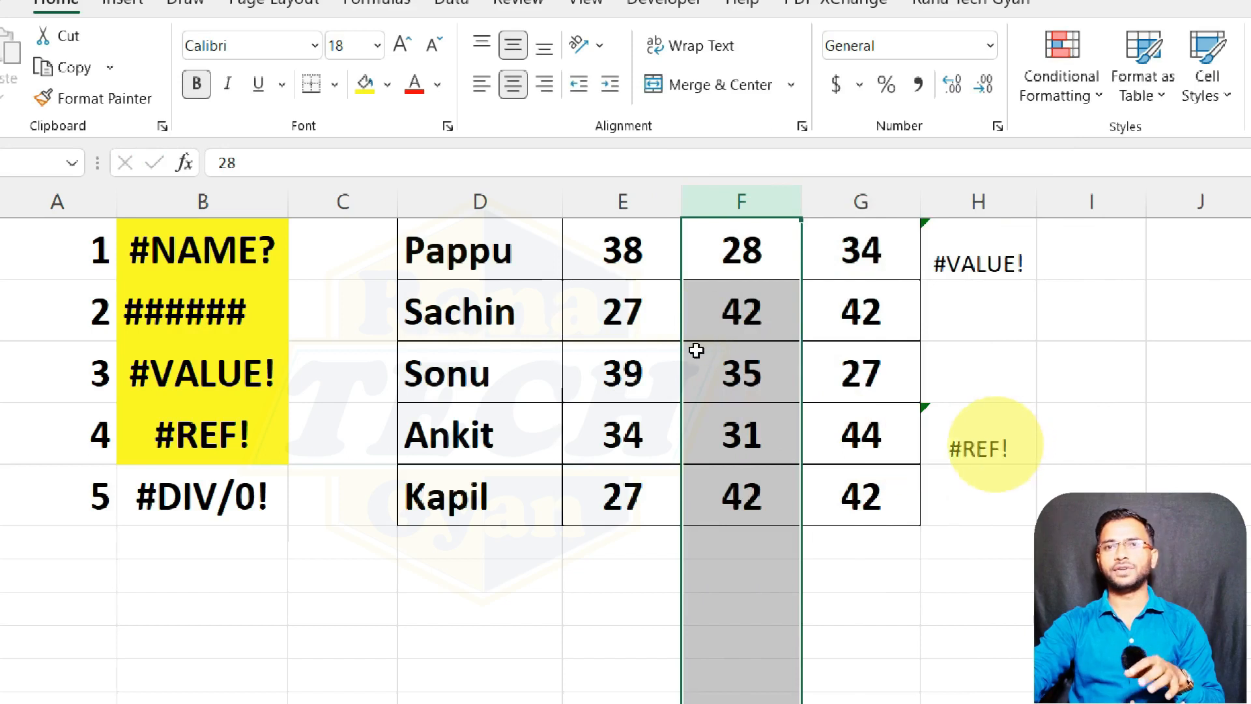
{"action": "left_click", "coordinate": [995, 445]}
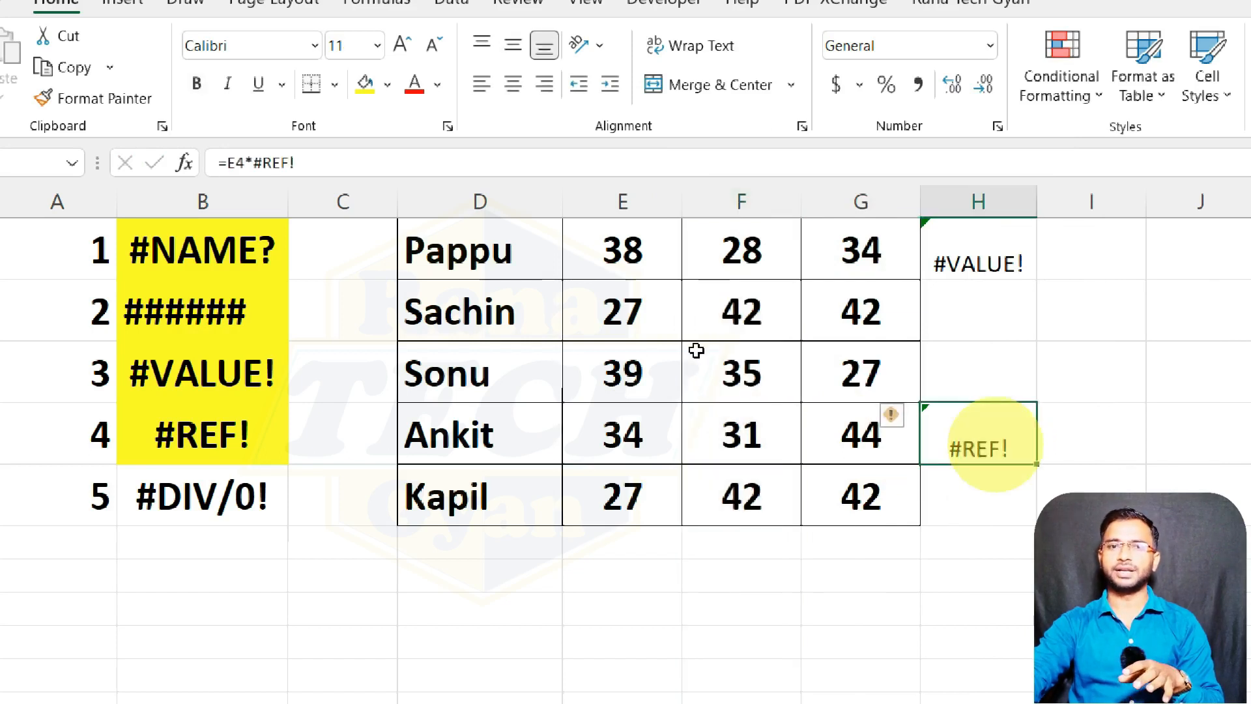
{"action": "double_click", "coordinate": [994, 443]}
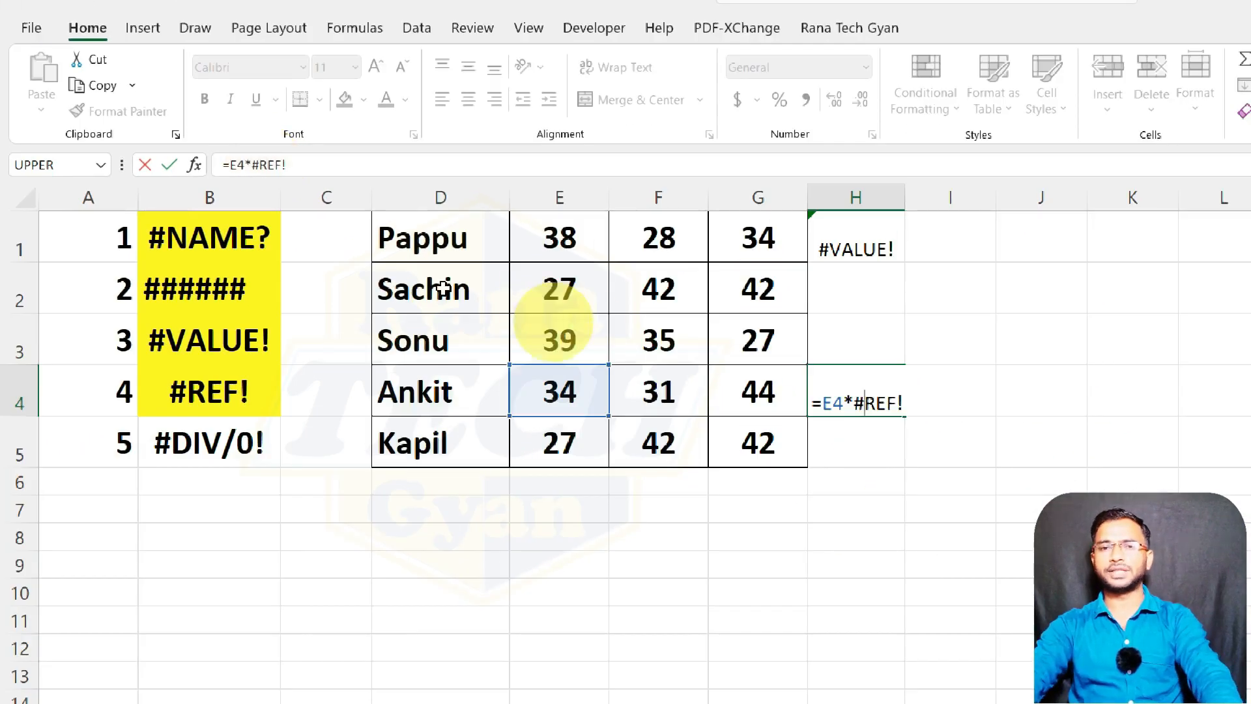
{"action": "key", "text": "ctrl+Return"}
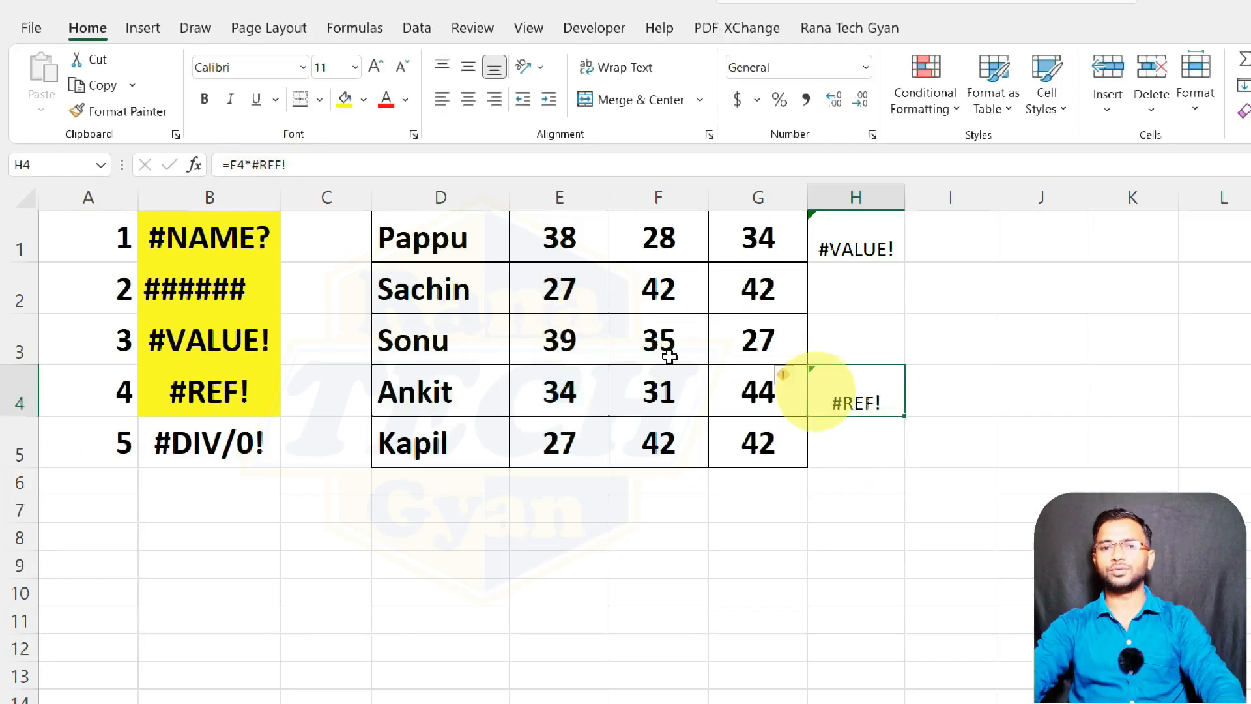
{"action": "key", "text": "Return"}
Fill the #DIV/0! cell B5 with yellow and enter the division formula =E5/F5 in cell H5.
{"action": "left_click", "coordinate": [169, 443]}
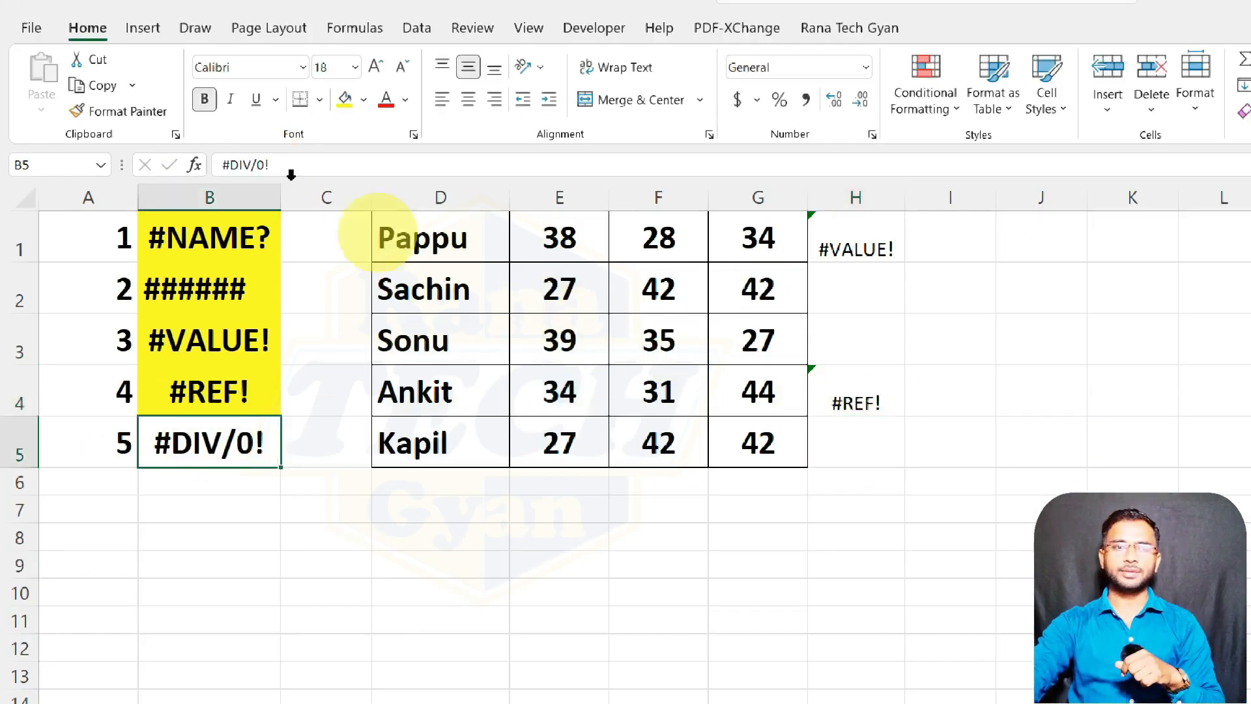
{"action": "left_click", "coordinate": [345, 99]}
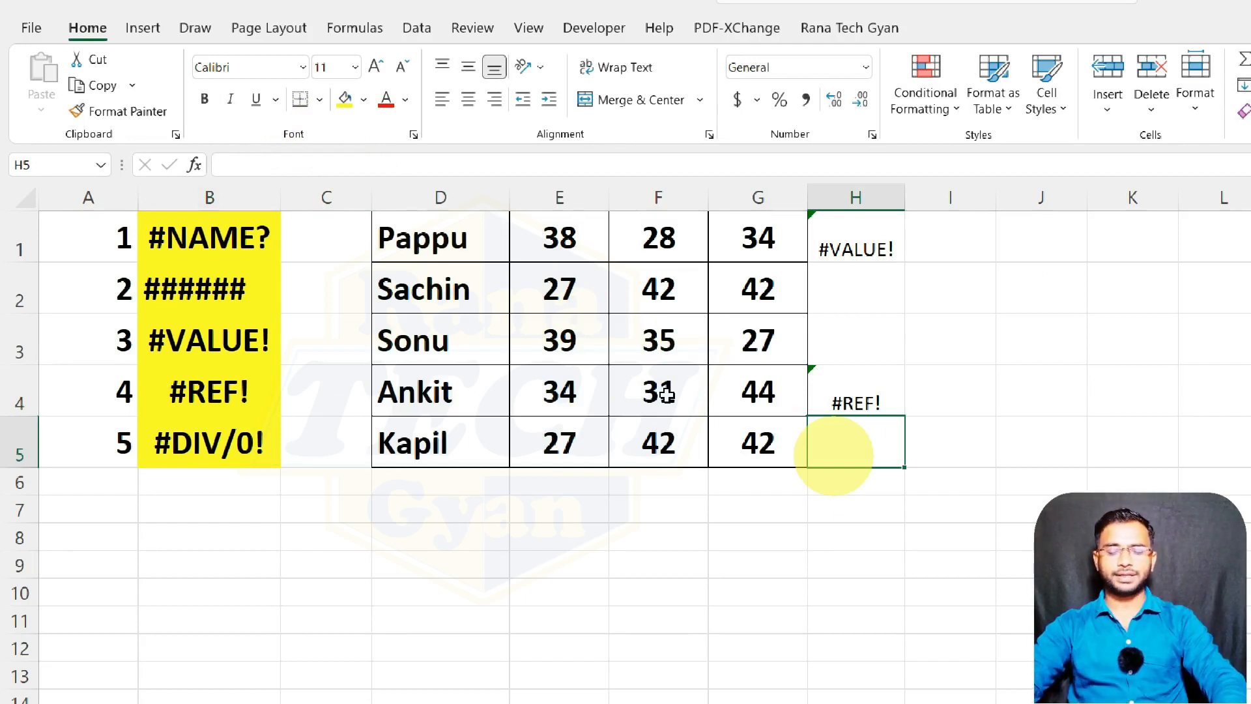
{"action": "type", "text": "="}
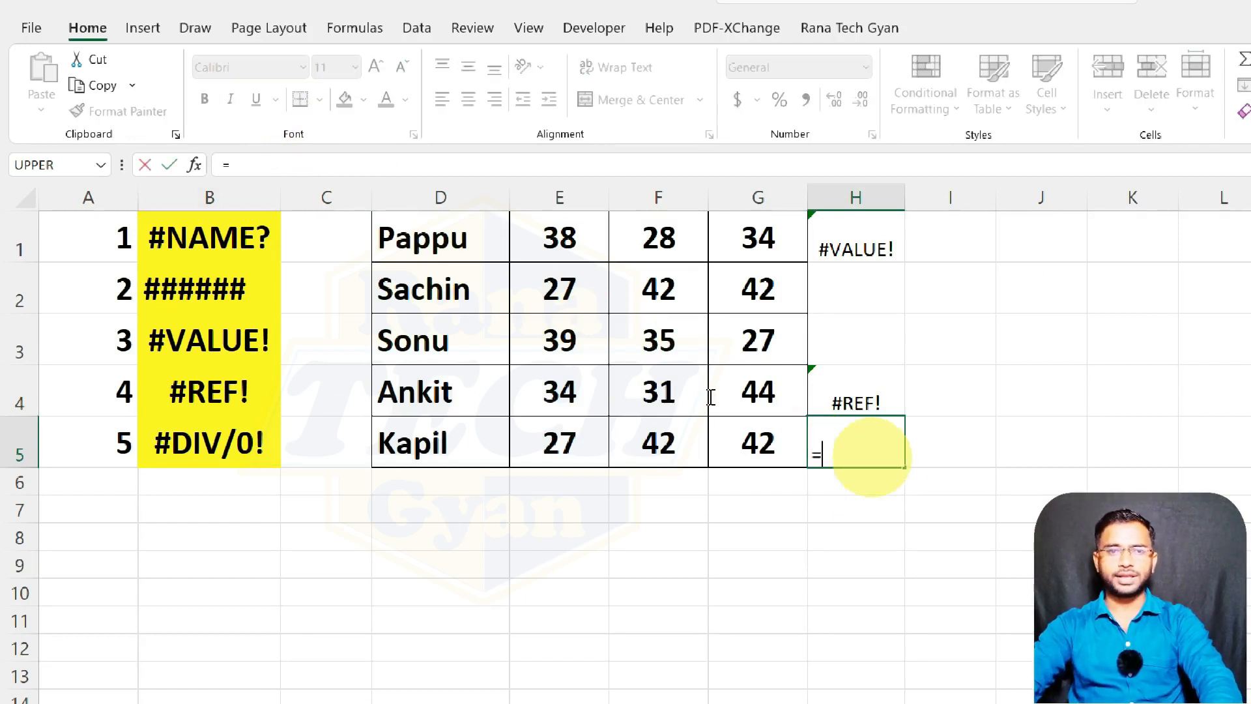
{"action": "left_click", "coordinate": [559, 445]}
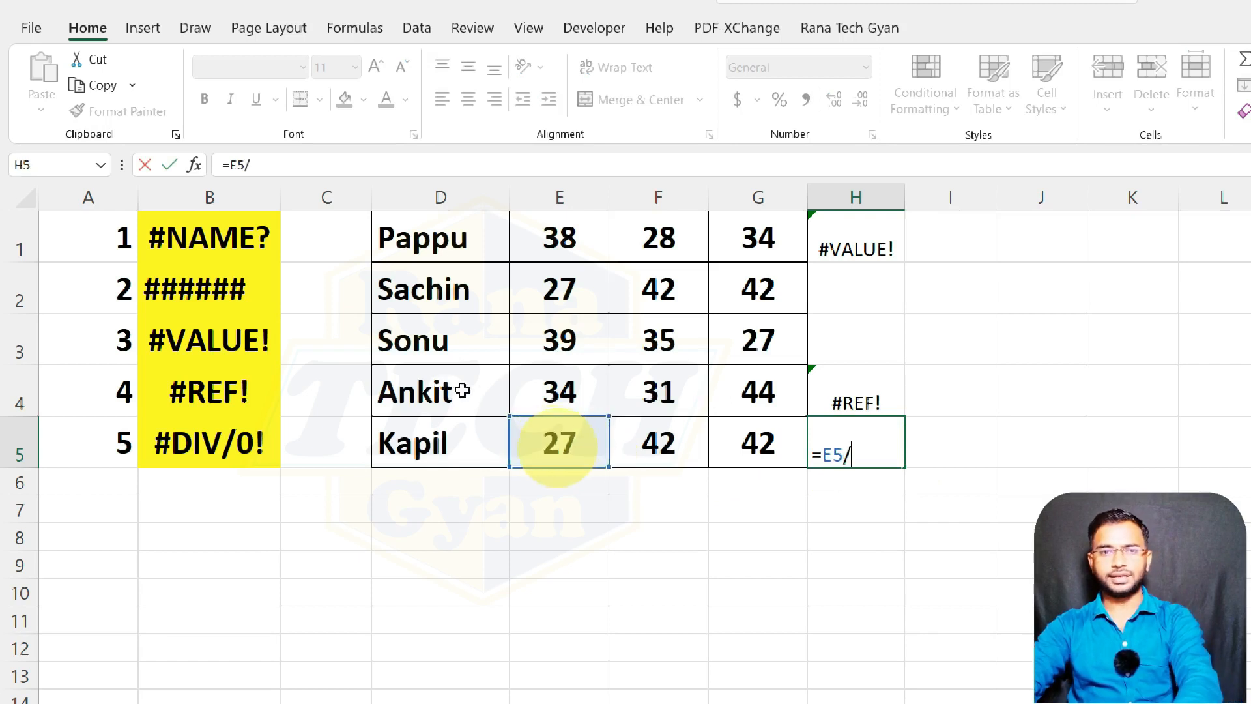
{"action": "type", "text": "/"}
{"action": "left_click", "coordinate": [655, 445]}
{"action": "key", "text": "Return"}
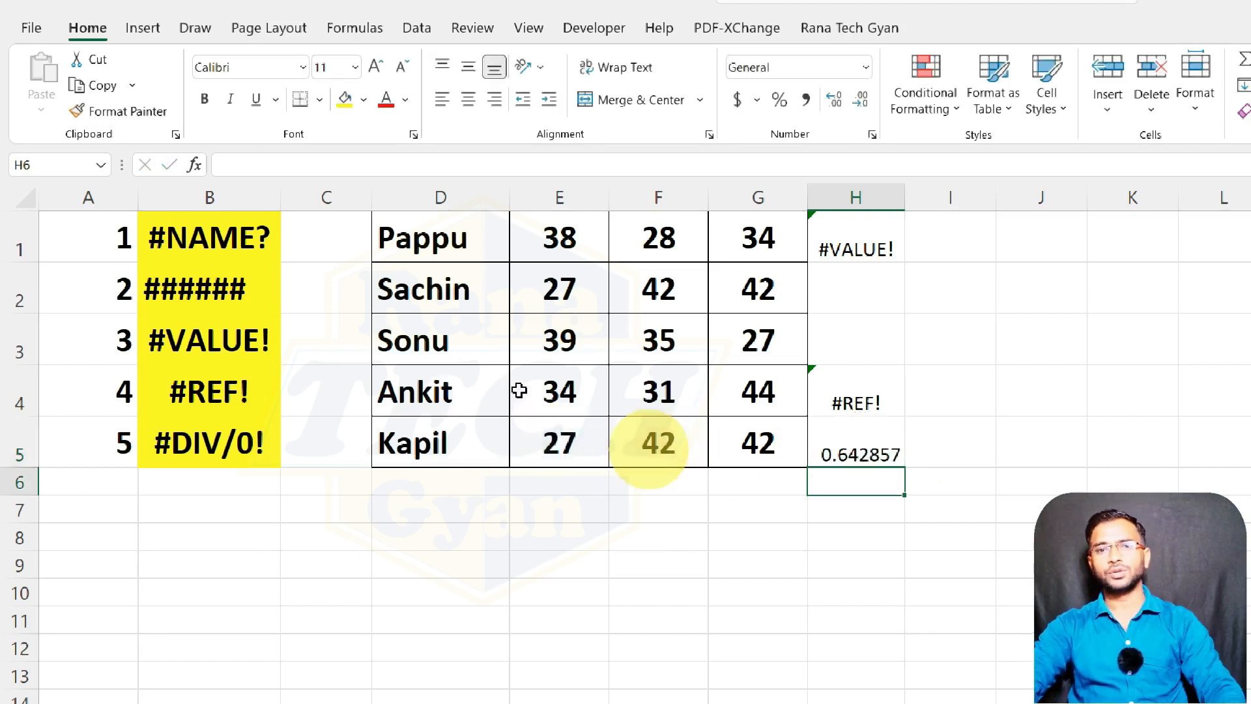
Clear the divisor in cell F5 and show the desktop.
{"action": "left_click", "coordinate": [660, 437]}
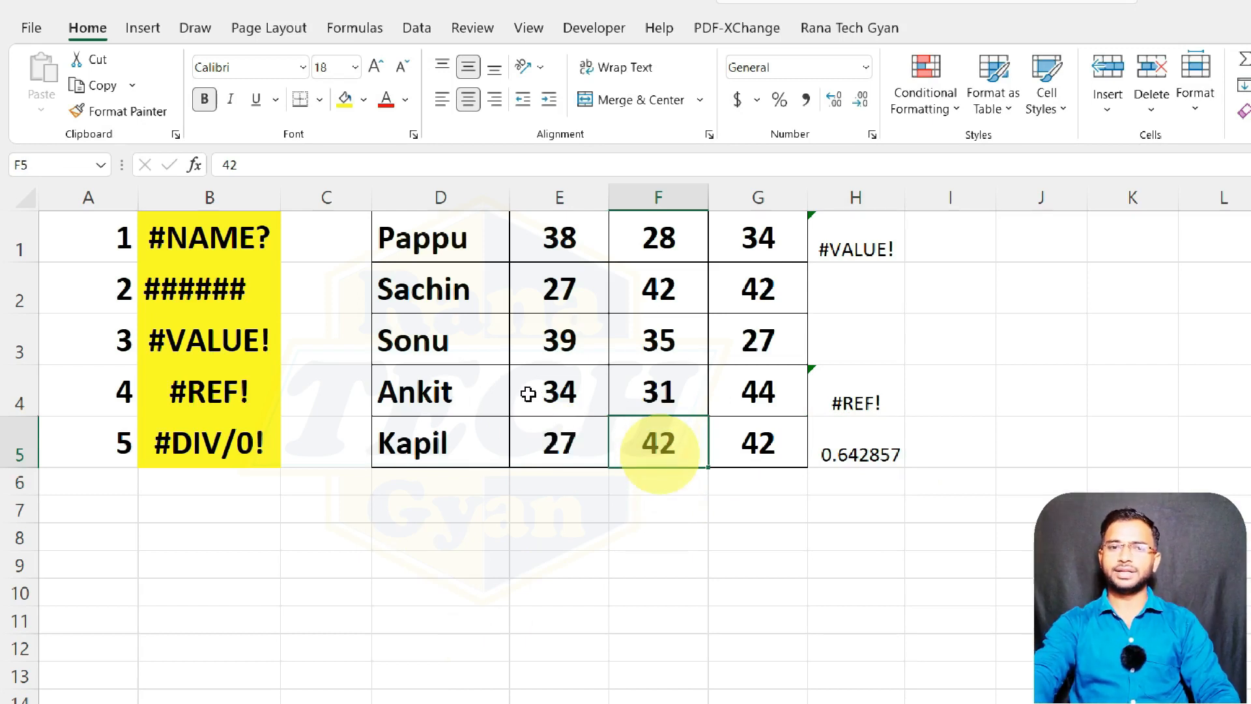
{"action": "key", "text": "Delete"}
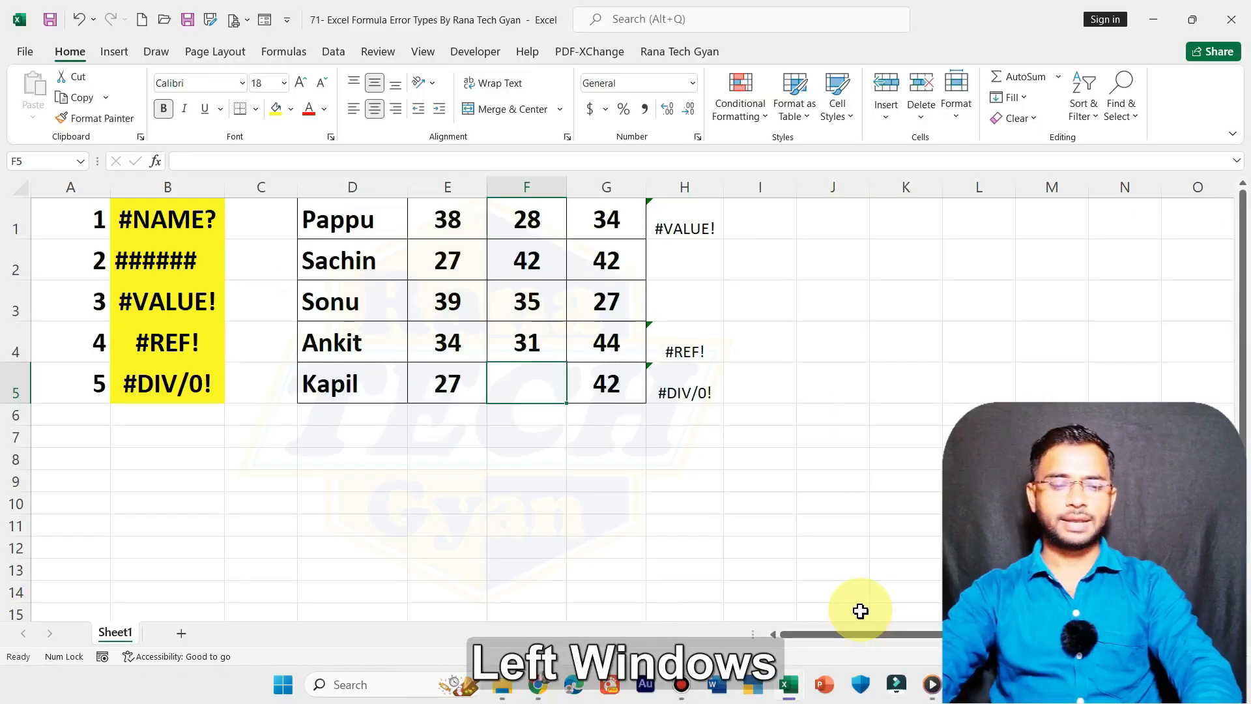
{"action": "key", "text": "super+d"}
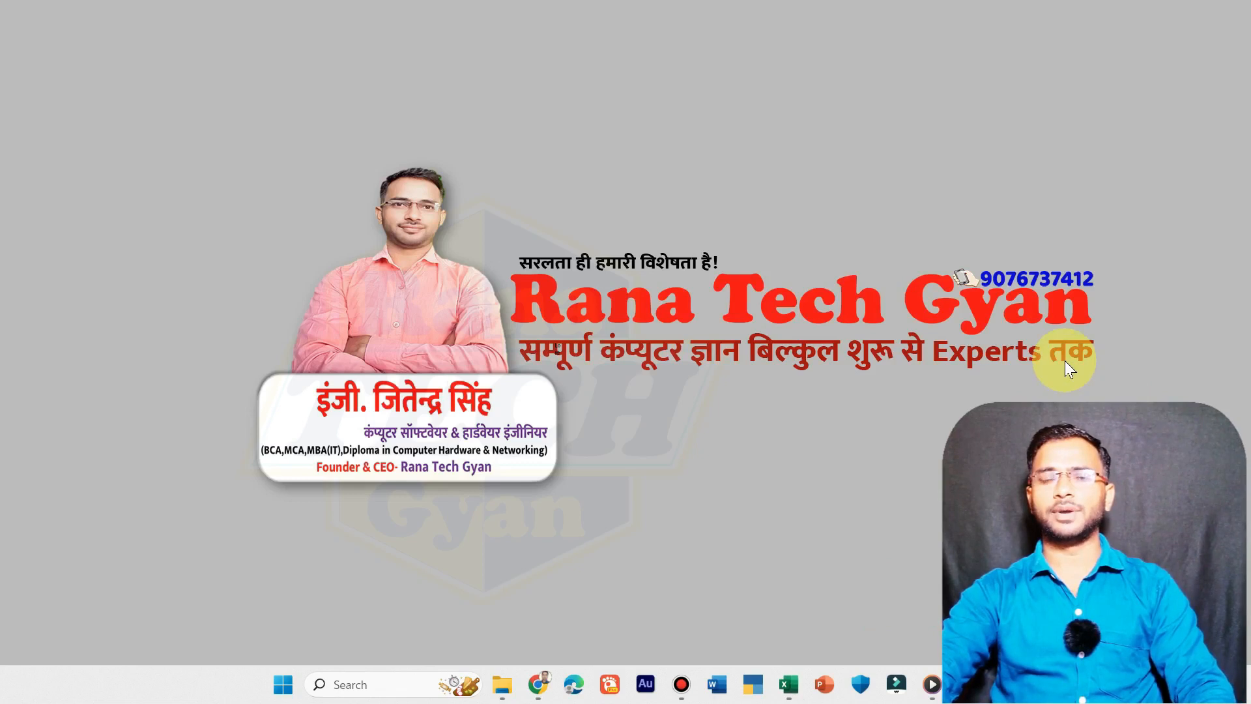